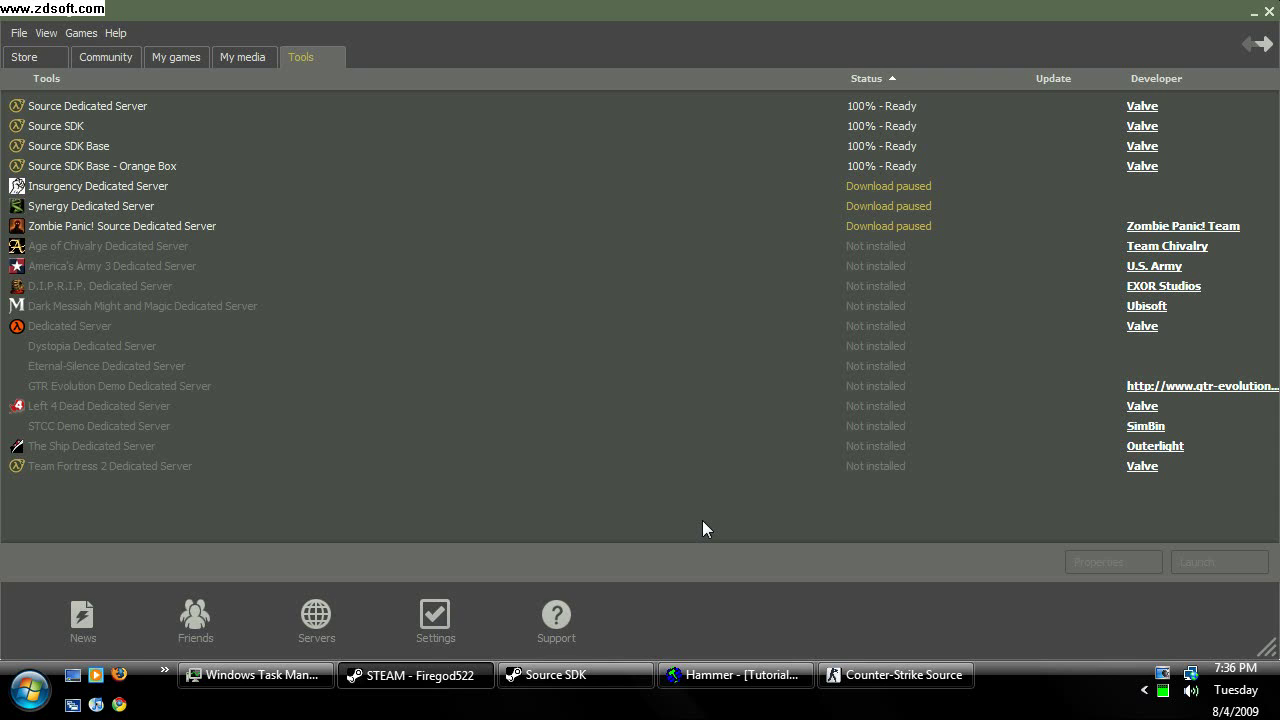
Step: Bring up the Source SDK launcher and check its engine version and current game settings
click(93, 128)
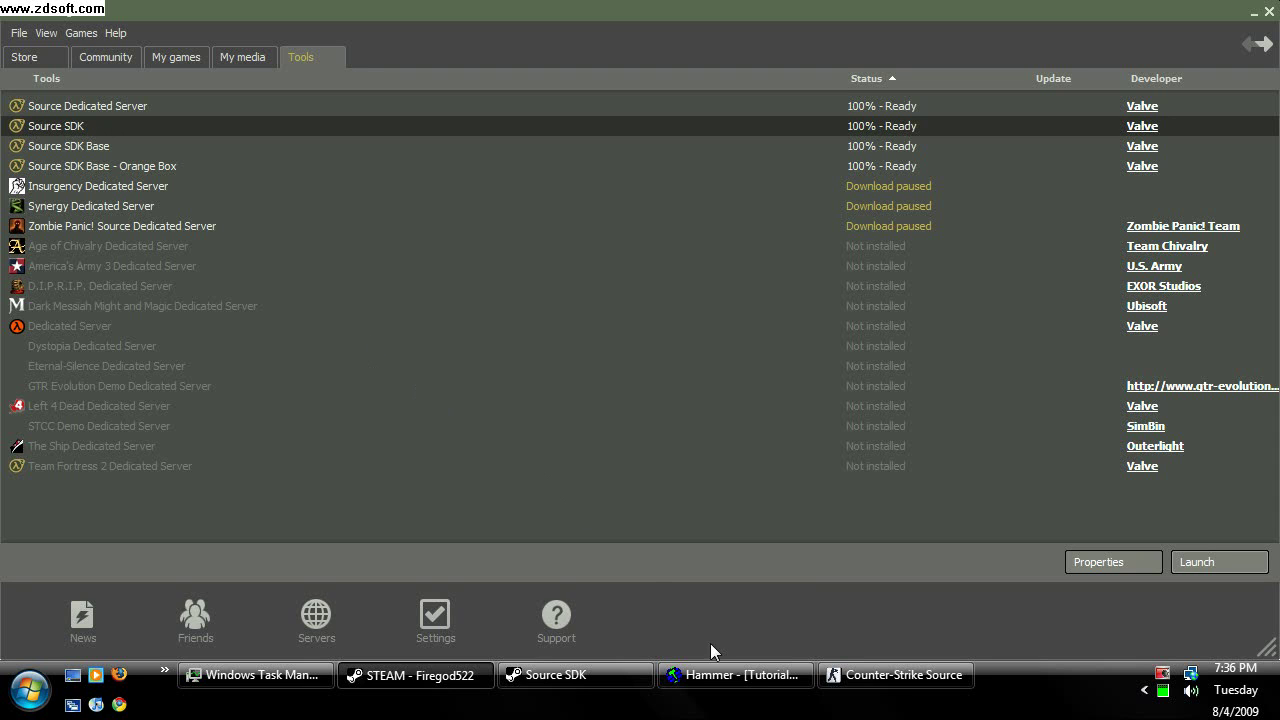
click(558, 675)
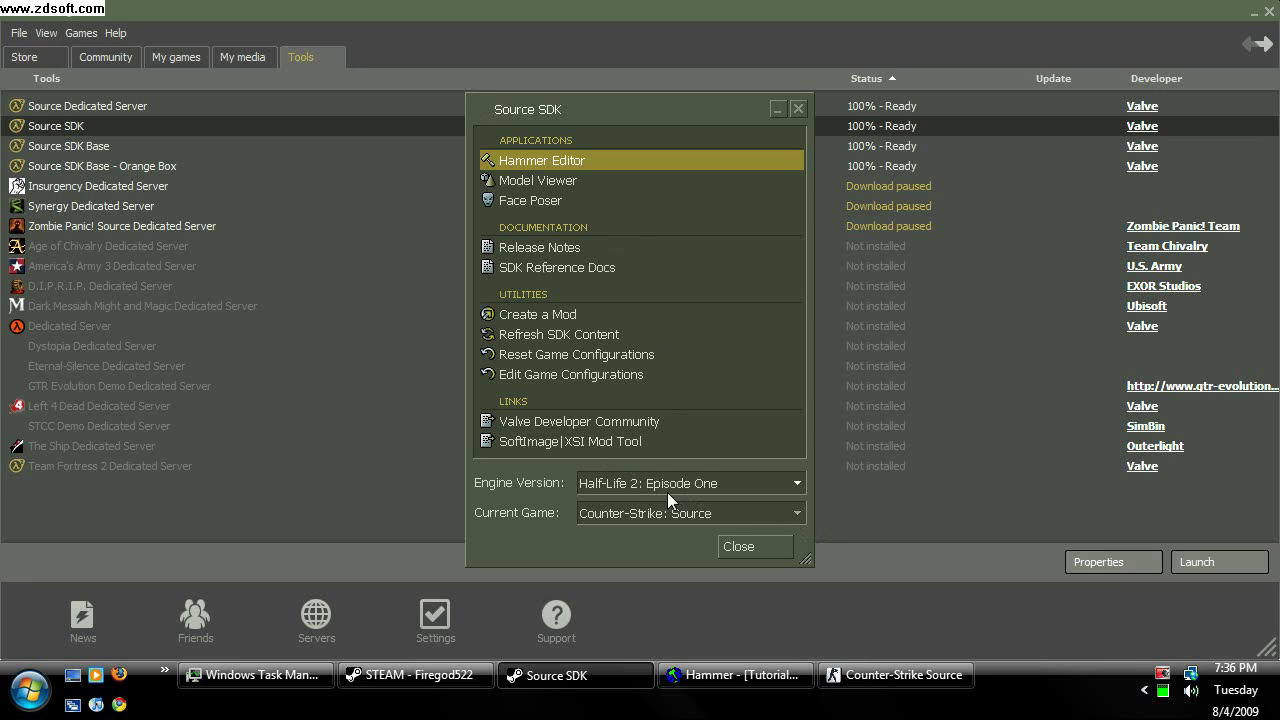
click(614, 491)
click(615, 492)
click(624, 512)
click(624, 512)
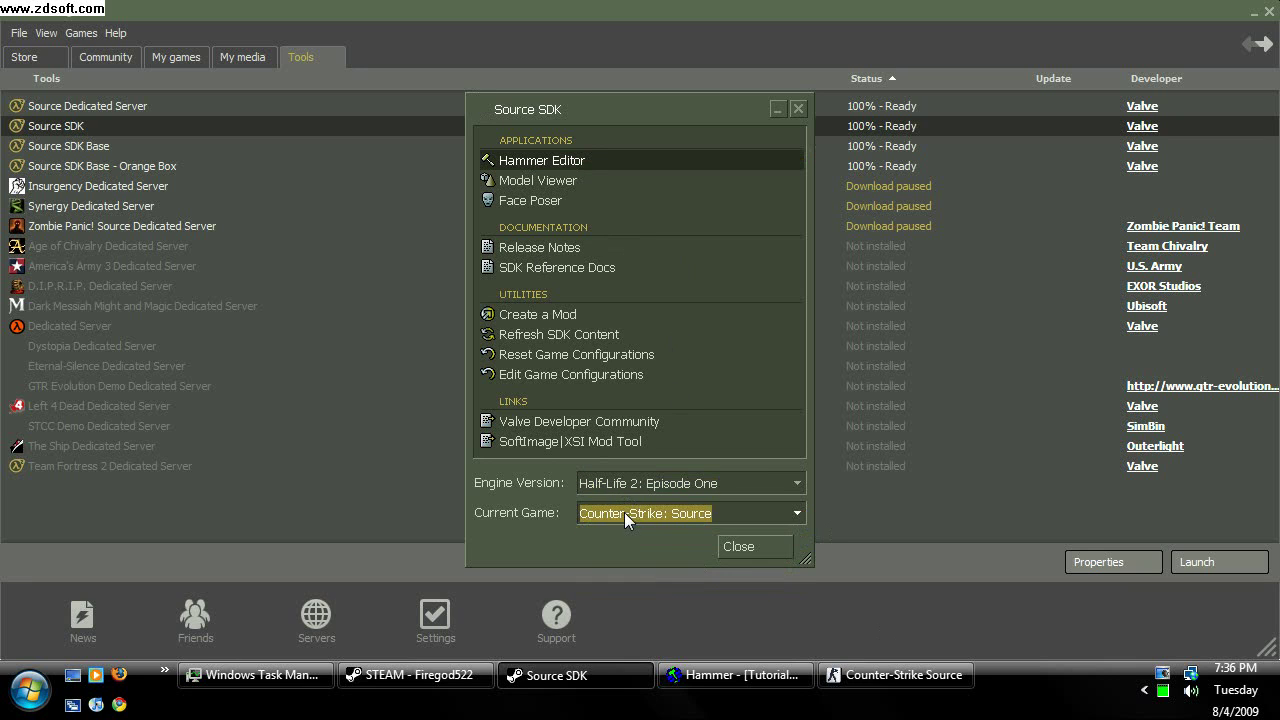
double_click(622, 486)
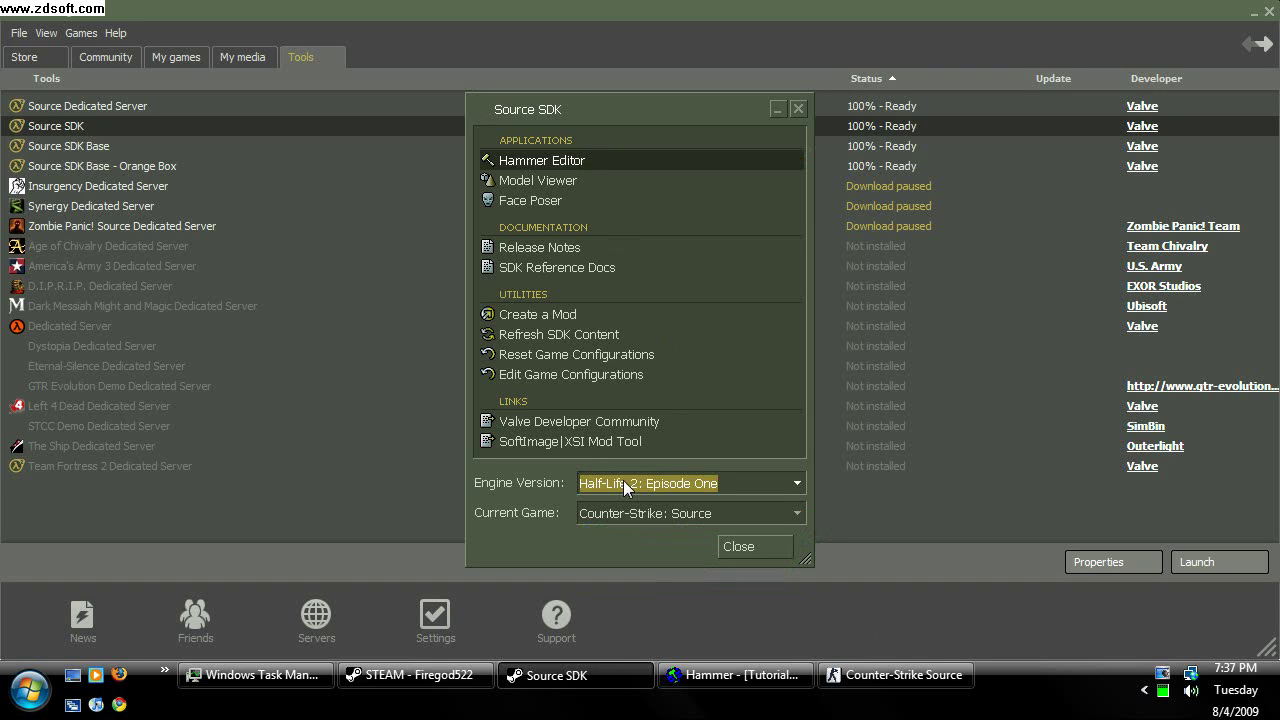
Step: Switch to Hammer, activate the Block tool and set the current texture to tools/toolsskybox, filtering the textures by "toolssky"
click(725, 675)
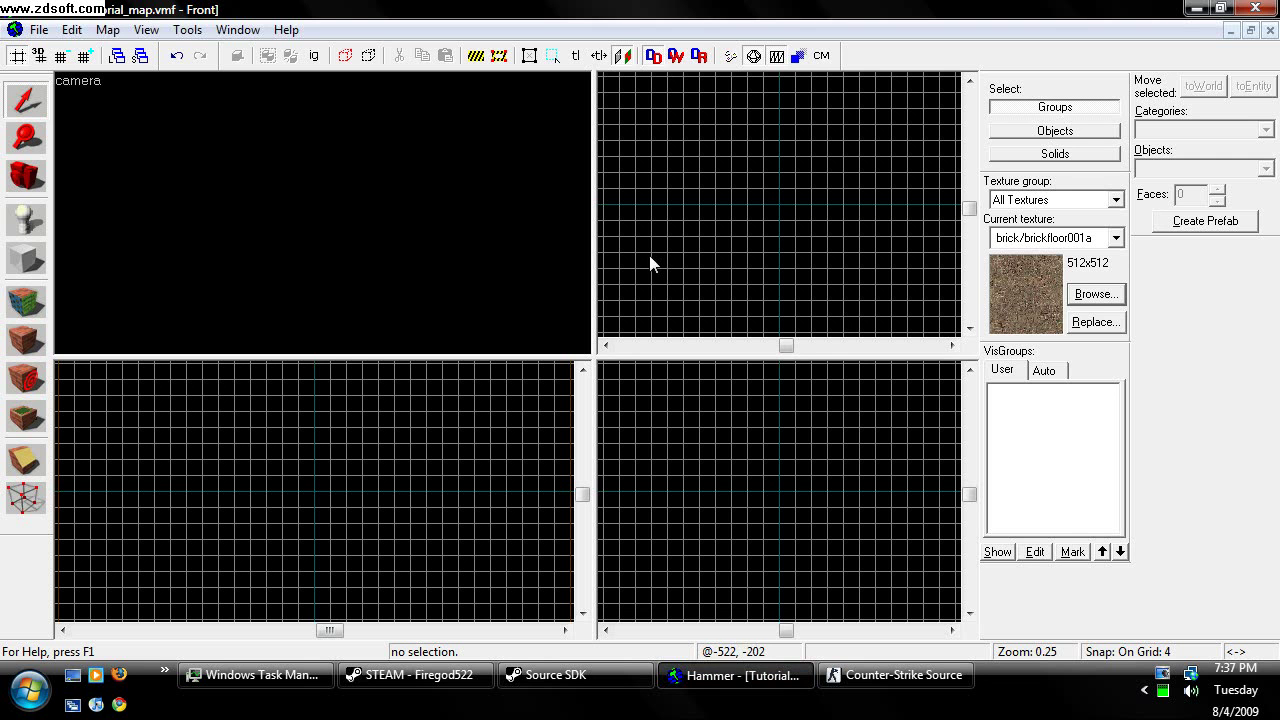
click(26, 259)
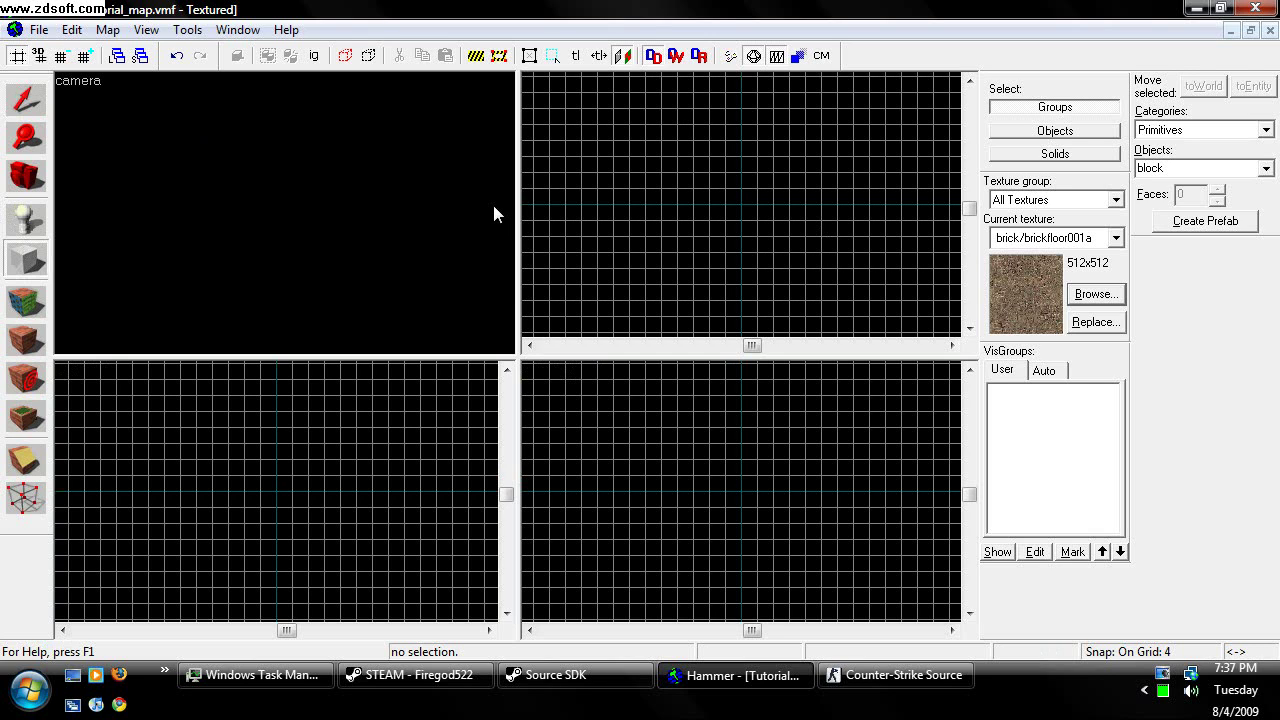
click(1096, 294)
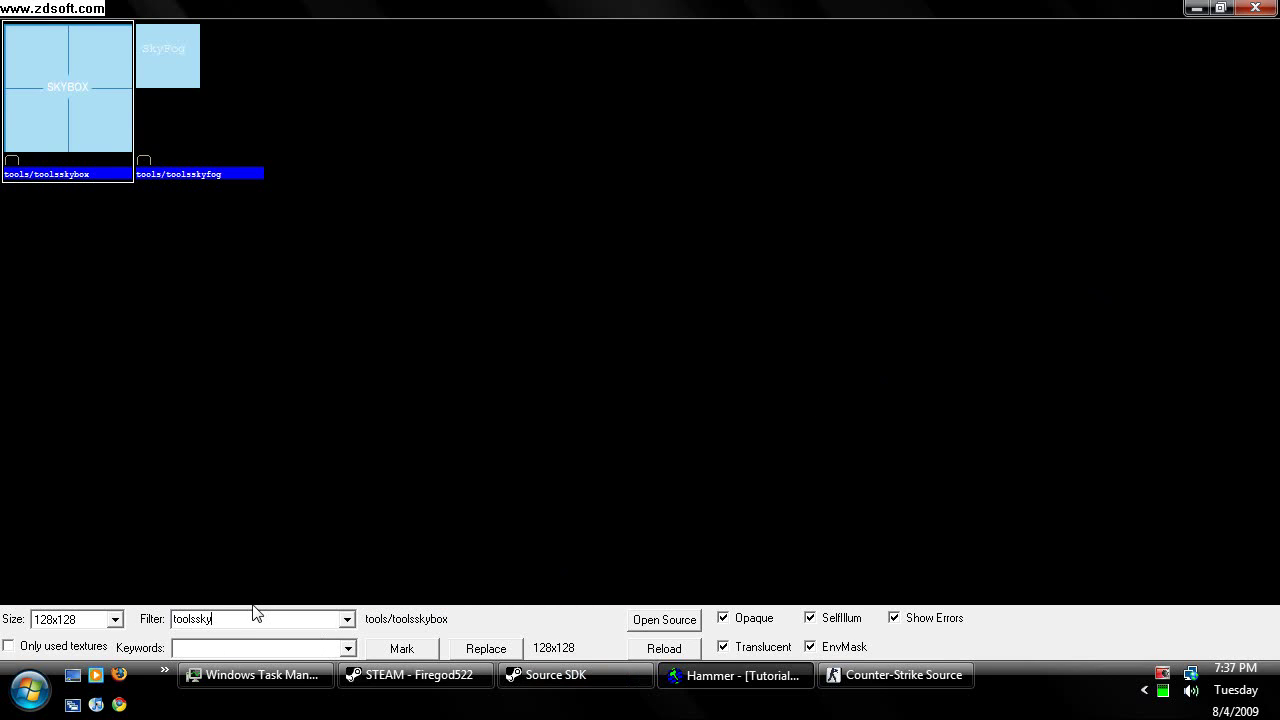
double_click(77, 88)
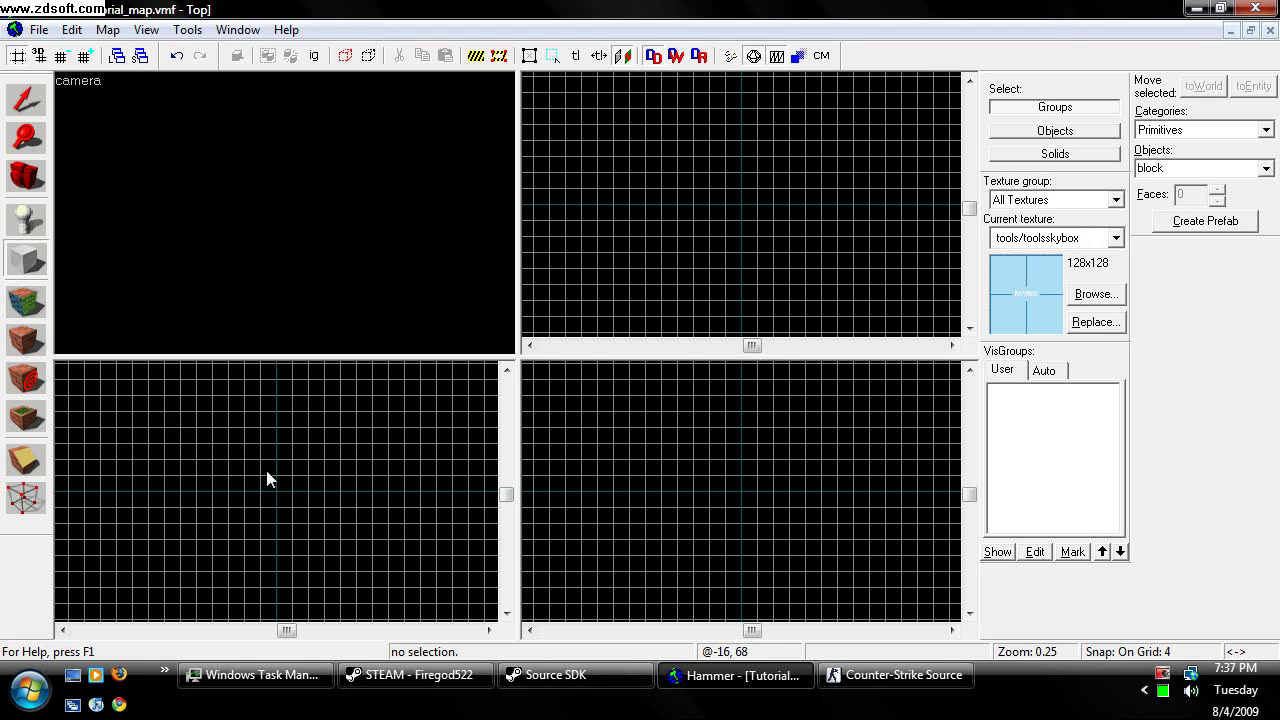
Step: Create a skybox-textured block about 416 wide, 288 long and 200 high around the grid's centre
drag(242, 462, 299, 520)
drag(734, 483, 746, 449)
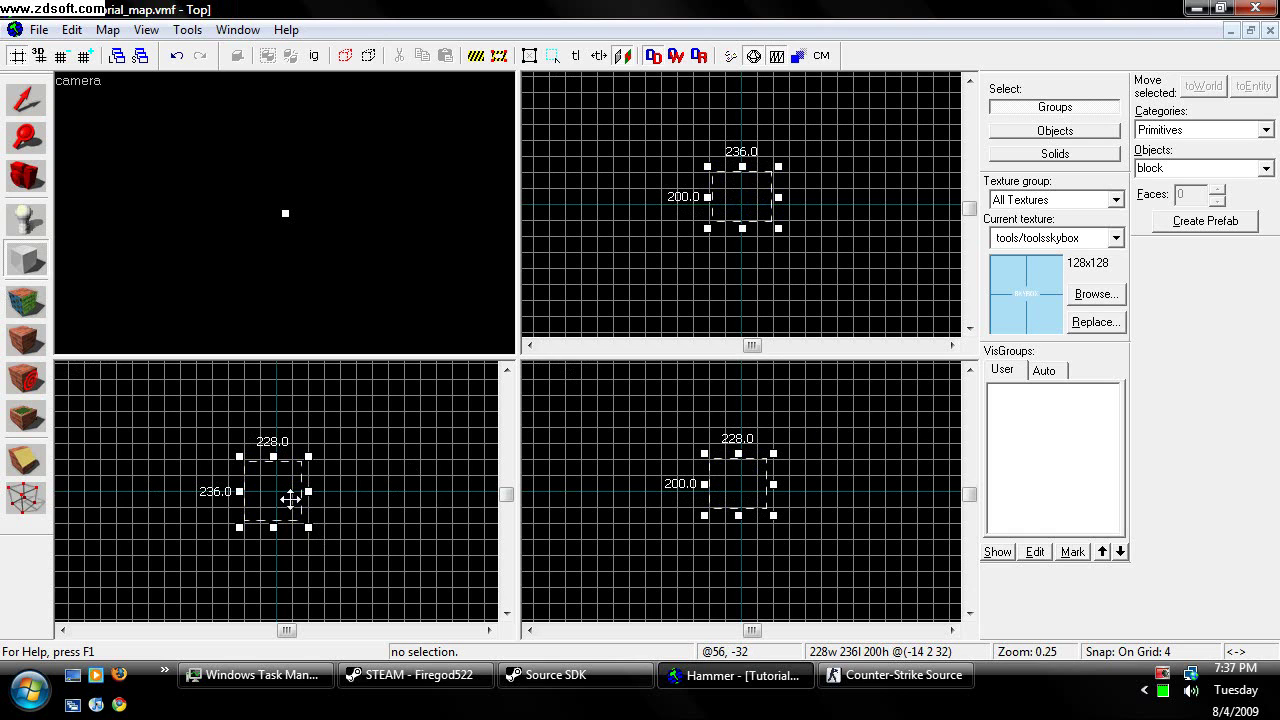
drag(308, 491, 337, 493)
drag(245, 491, 221, 491)
drag(278, 457, 280, 448)
key(Return)
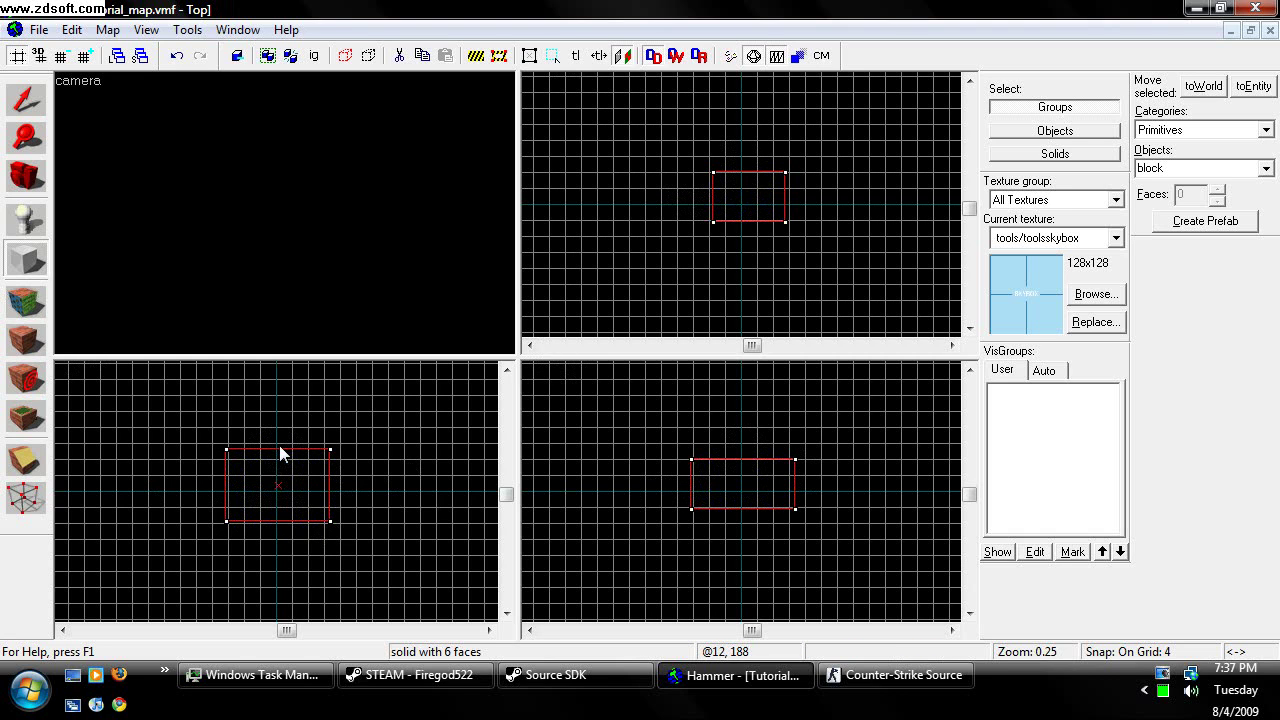
Step: Place a camera and fly around and through the new block to examine it in the 3D view
click(30, 104)
click(30, 186)
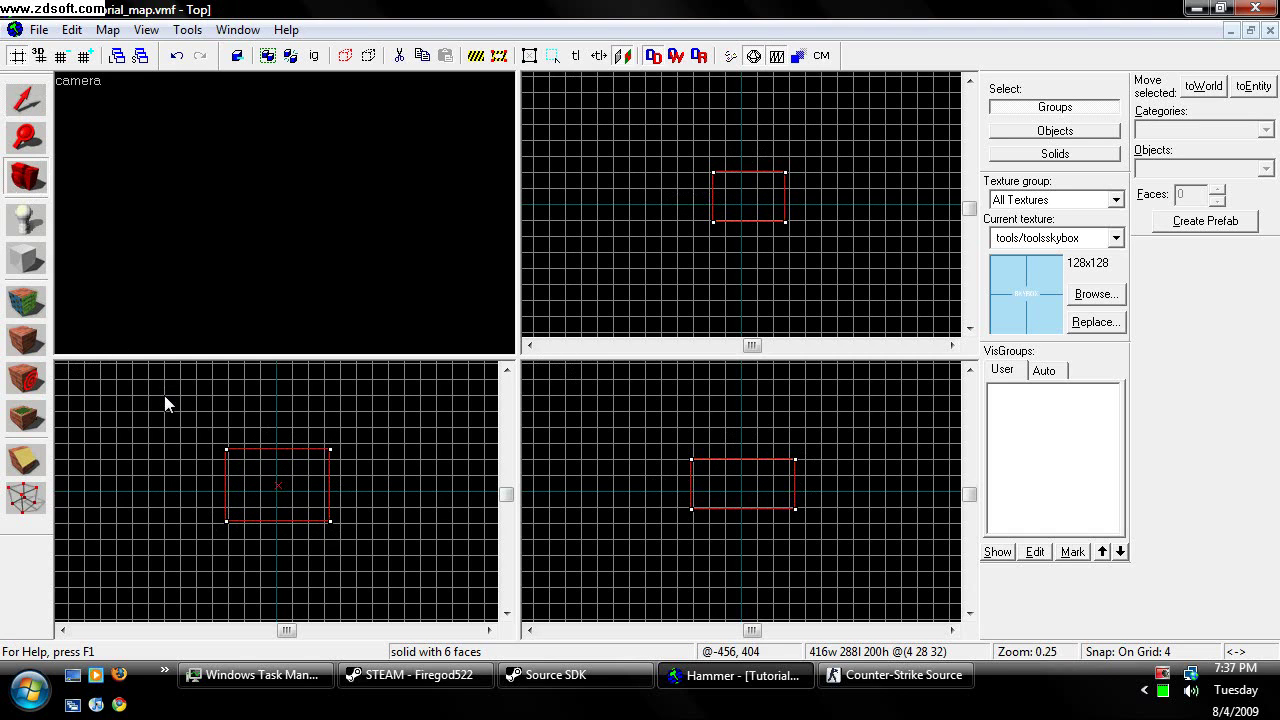
click(210, 430)
drag(210, 430, 231, 450)
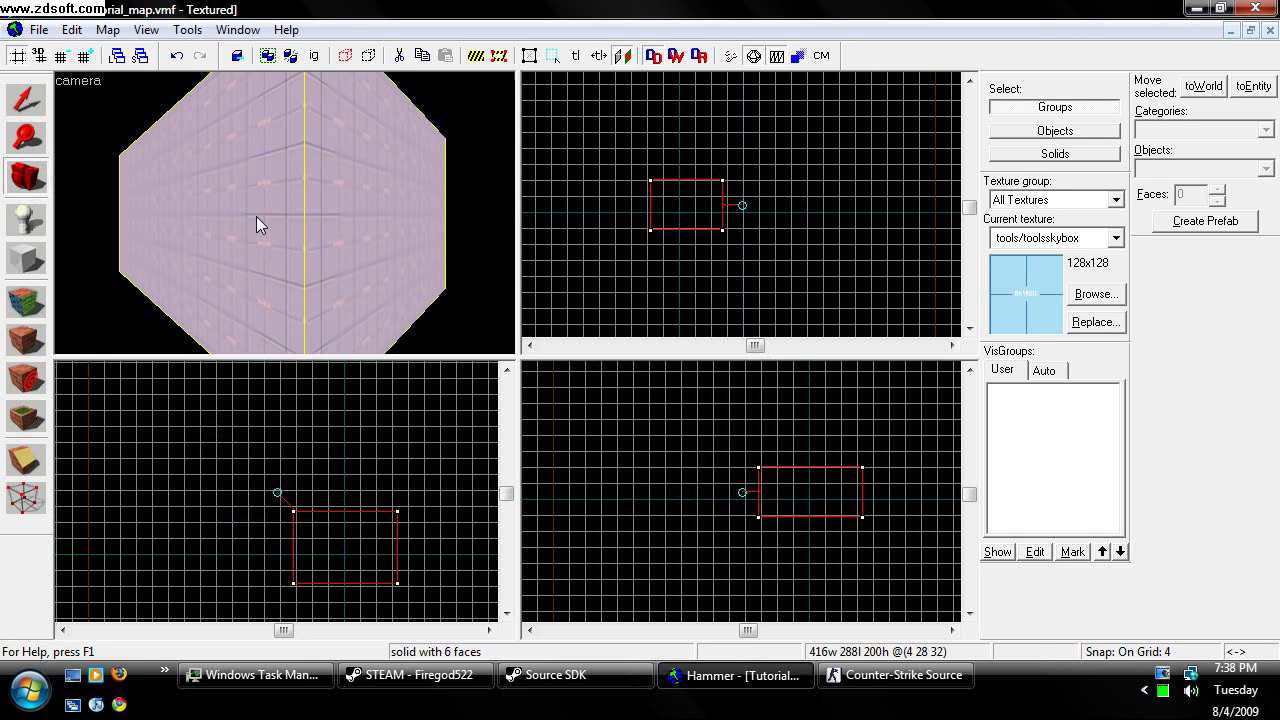
key(z)
key(d)
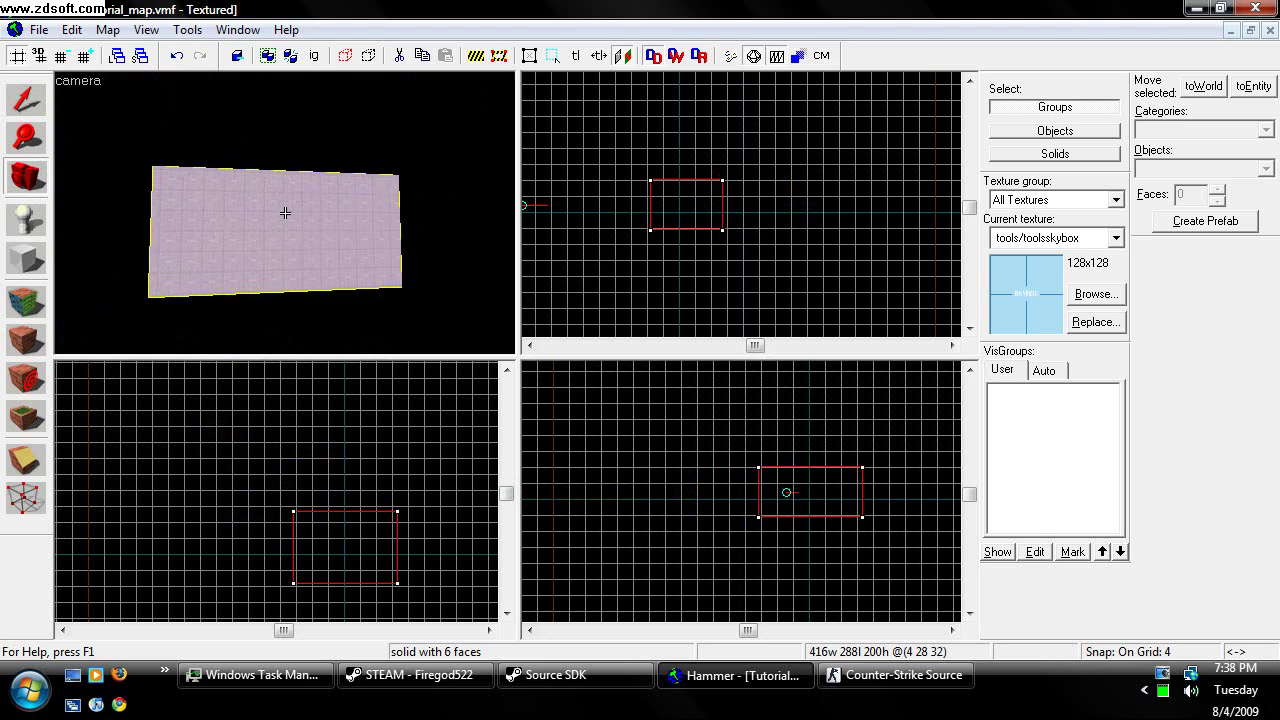
scroll(285, 213, up, 10)
key(w)
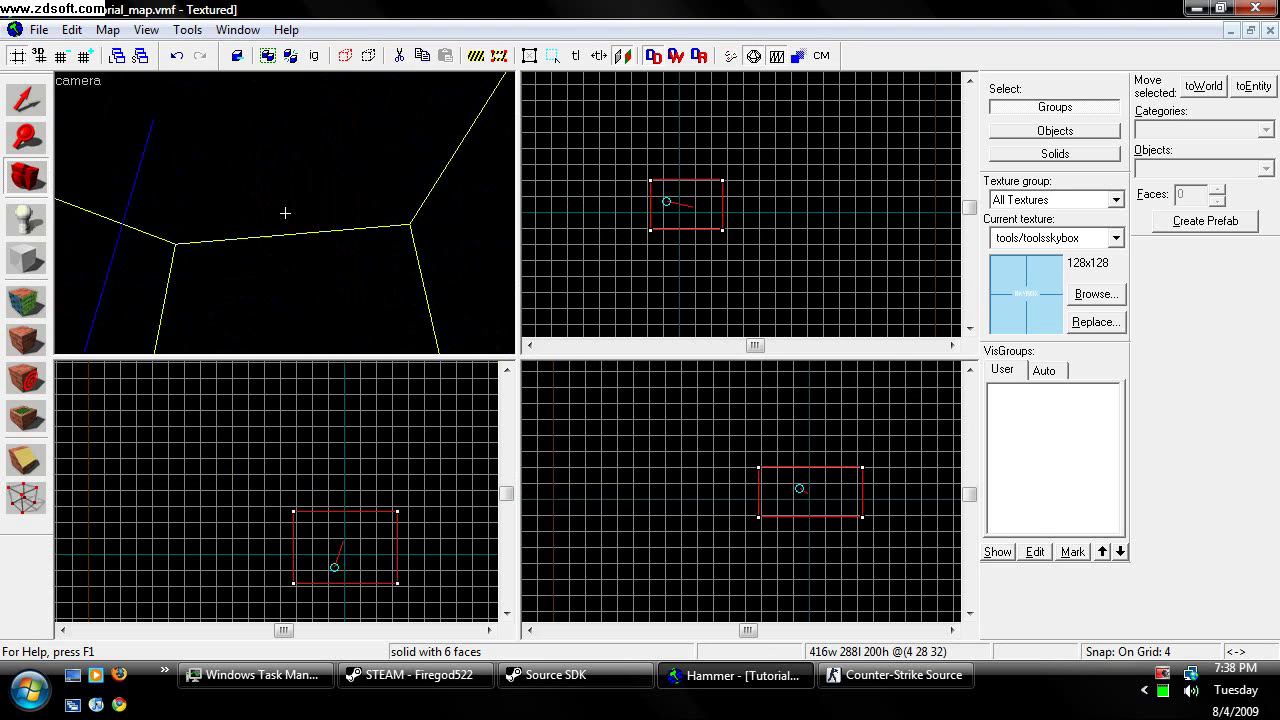
key(s)
key(z)
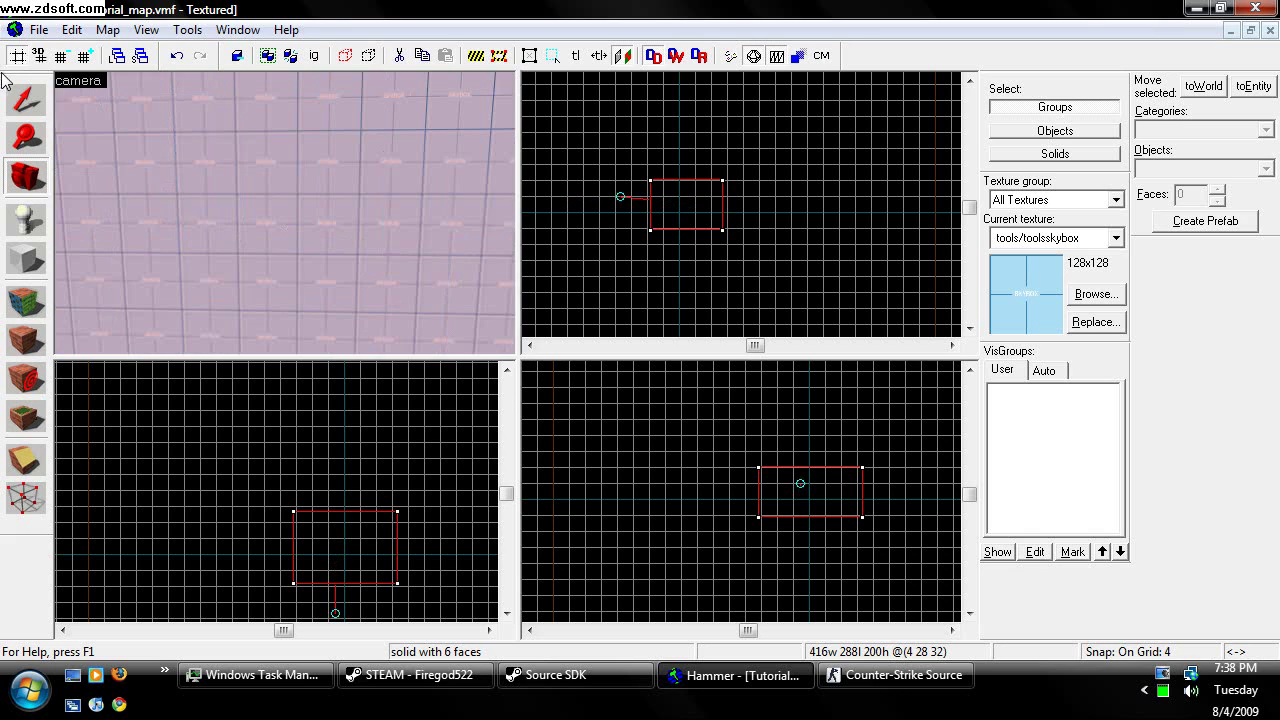
Step: Make the selected block hollow with a wall thickness of 32
click(24, 97)
scroll(336, 203, down, 5)
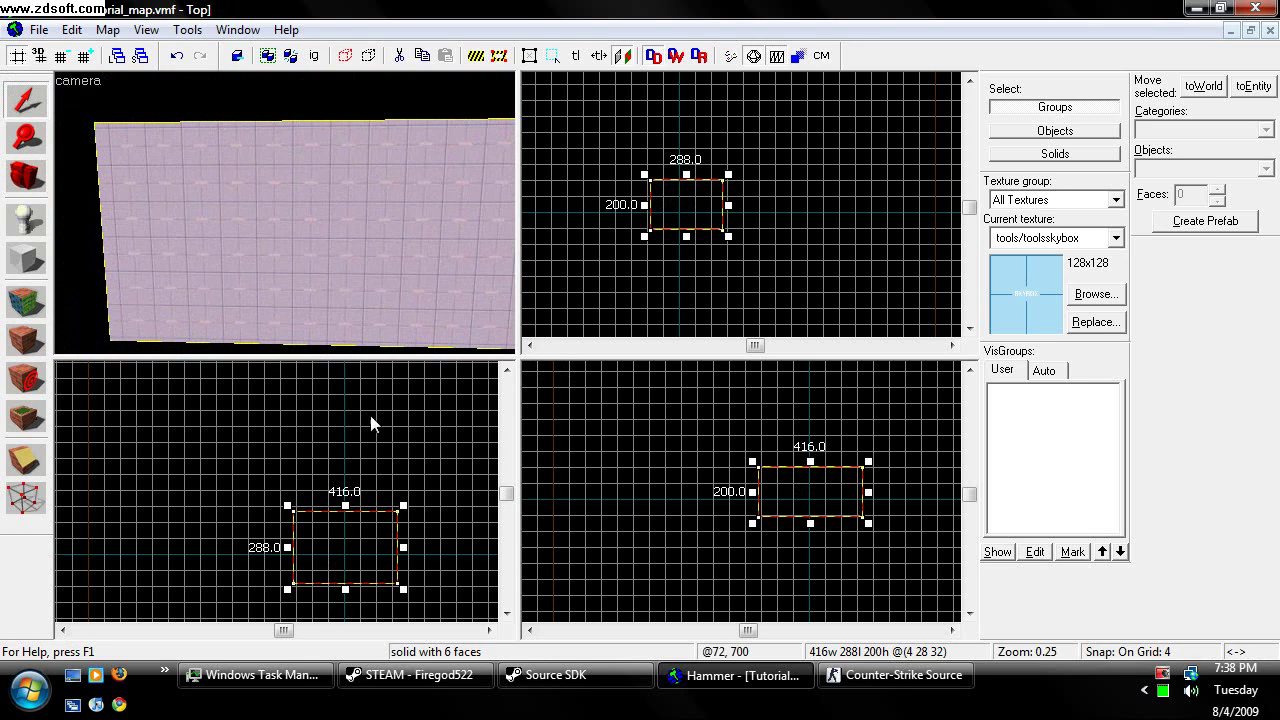
key(ctrl+h)
click(731, 371)
right_click(383, 541)
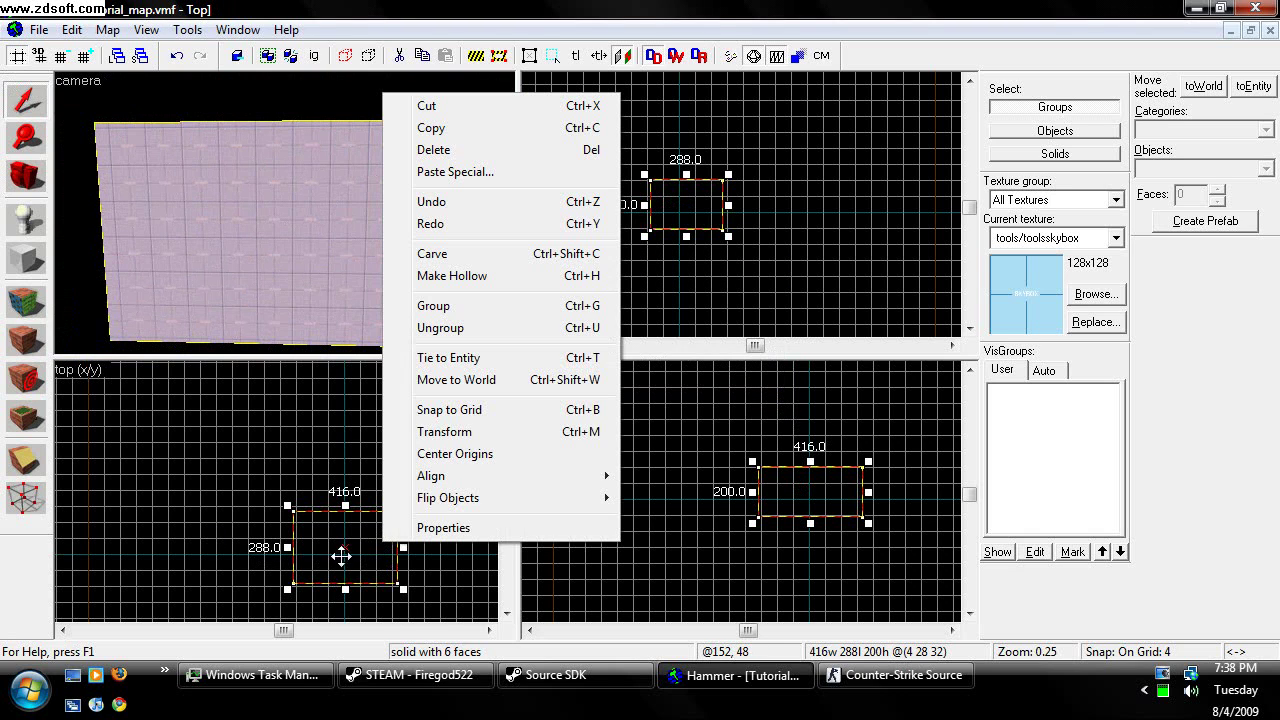
click(471, 276)
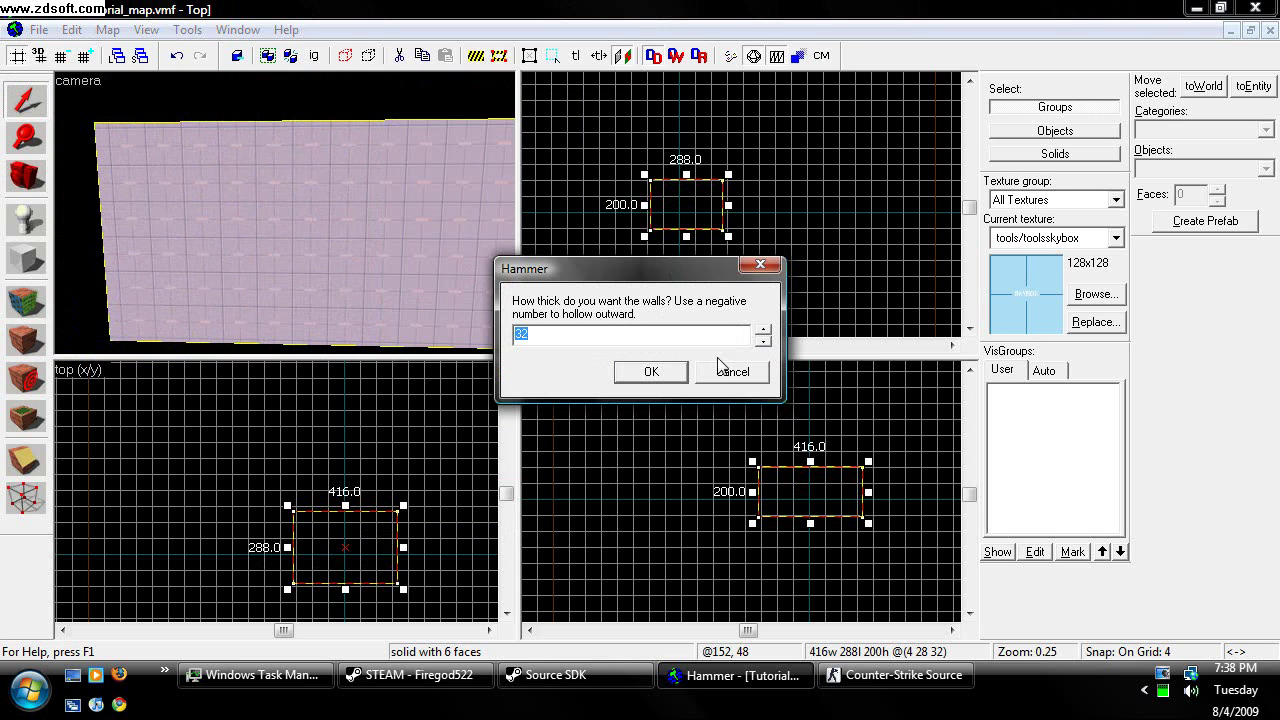
click(676, 374)
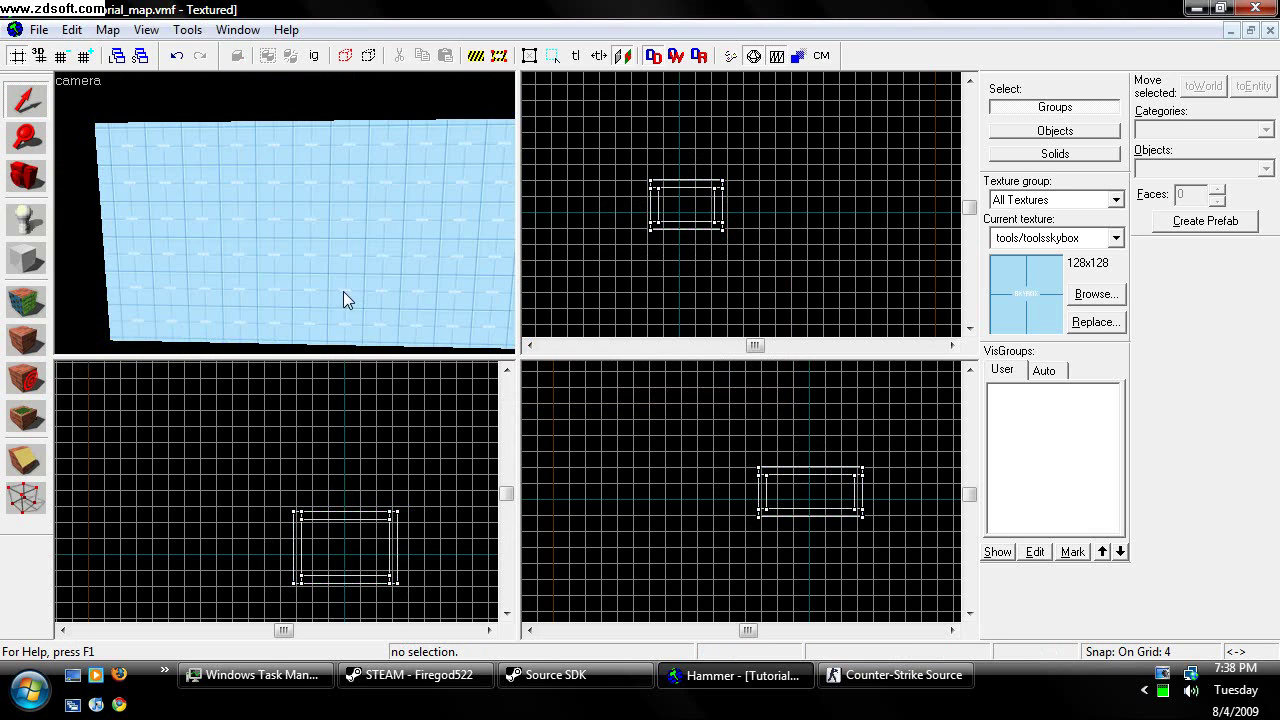
Step: Select the hollowed box and fly the 3D camera inside it to examine the interior walls
click(342, 291)
click(22, 173)
key(z)
key(w)
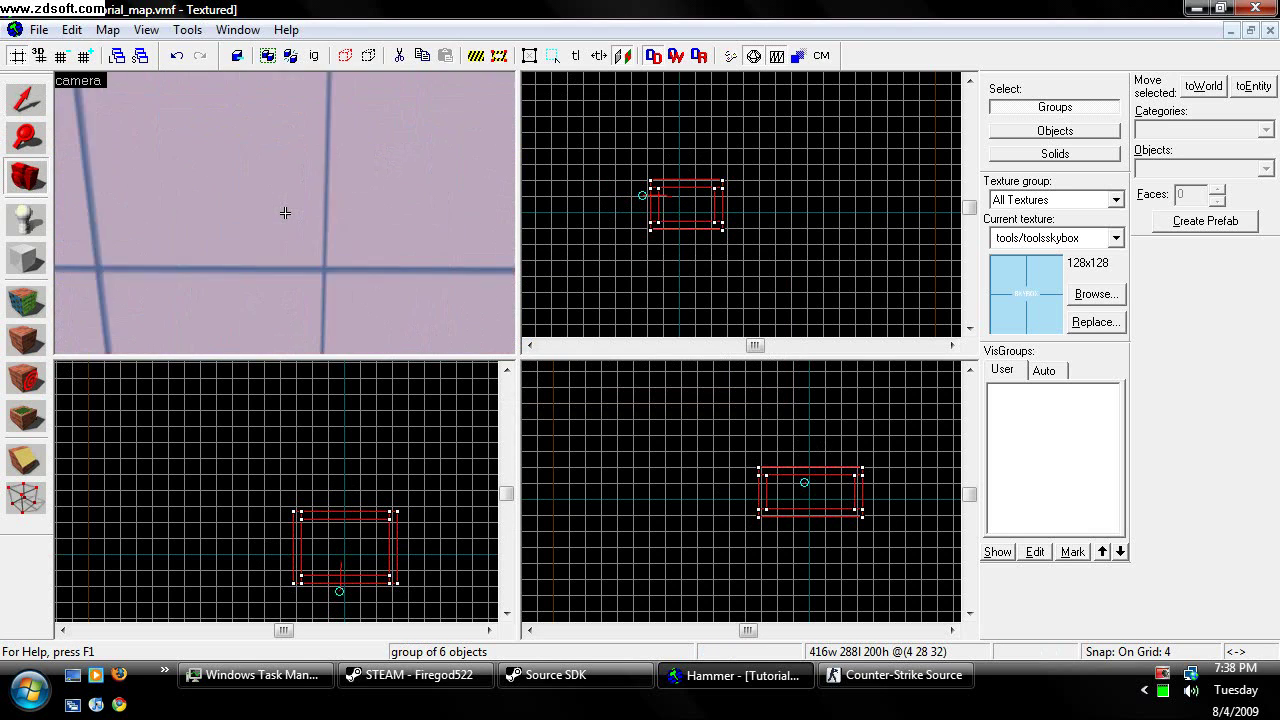
drag(285, 213, 285, 213)
key(w)
key(w)
key(z)
drag(285, 213, 281, 214)
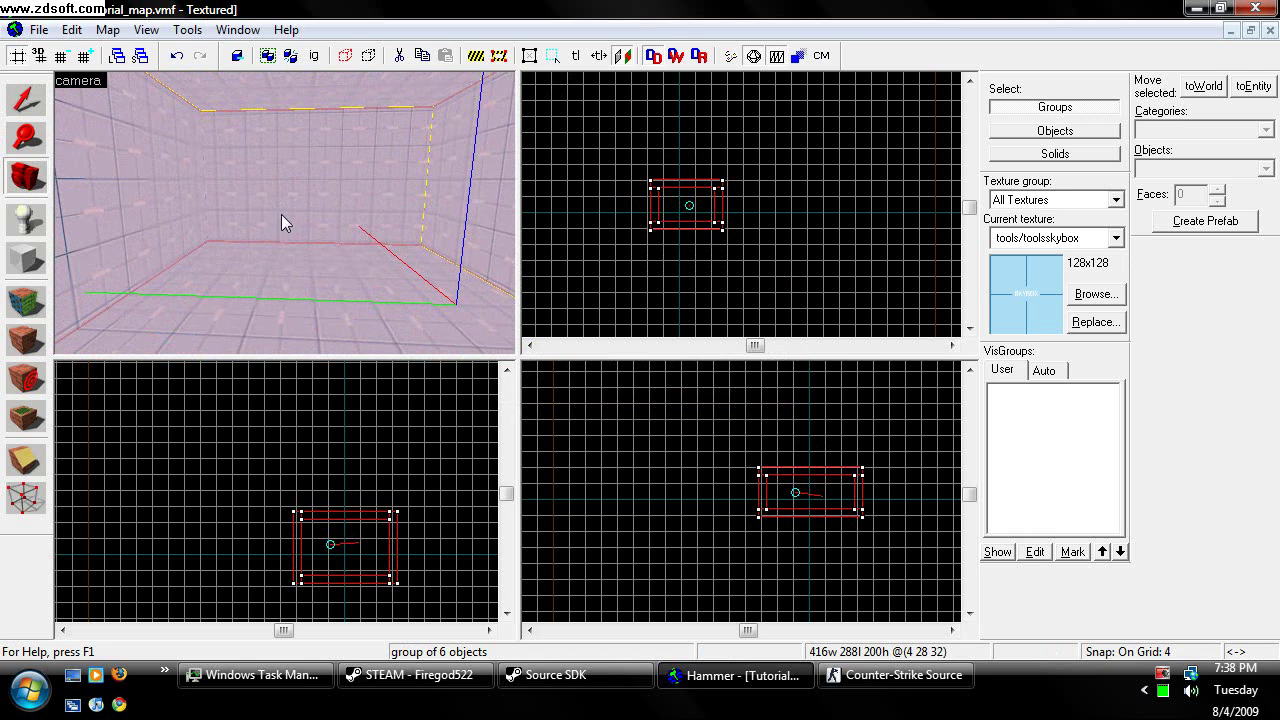
Step: Enlarge the hollow box to about 564 wide and 480 long, extend its underside downward, and clear the selection
click(28, 95)
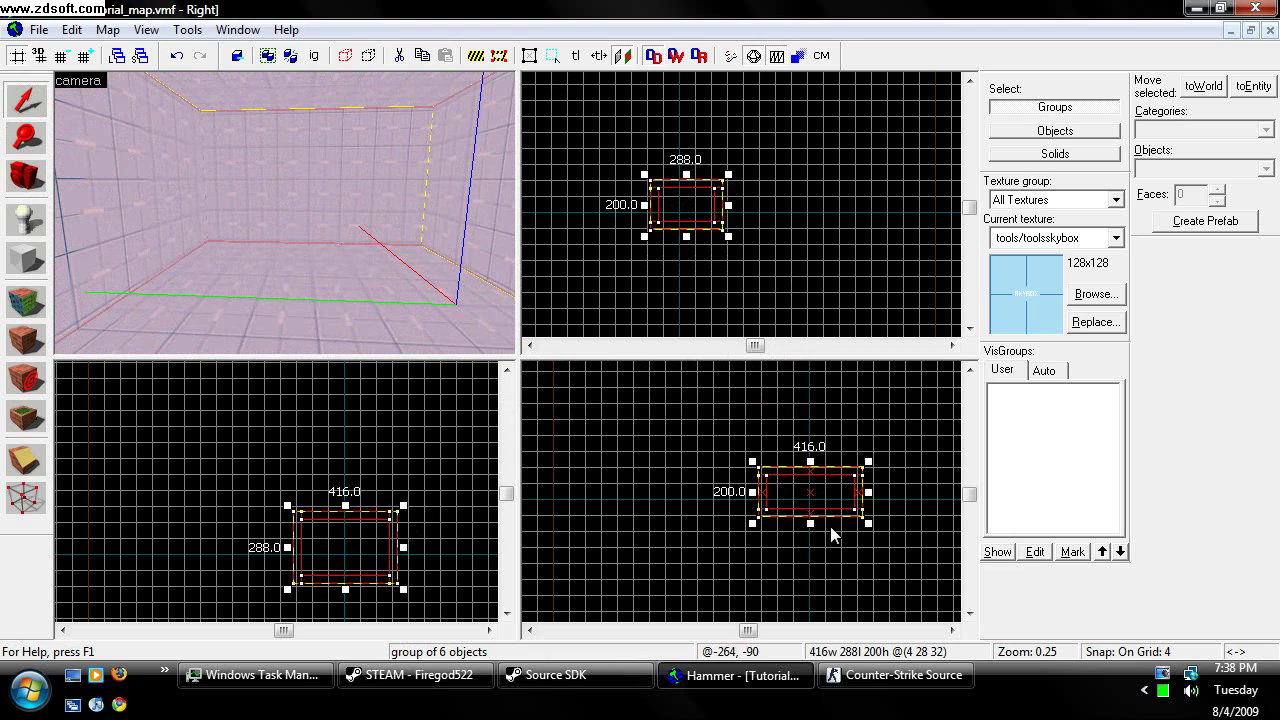
drag(810, 523, 810, 531)
drag(347, 508, 441, 555)
click(481, 555)
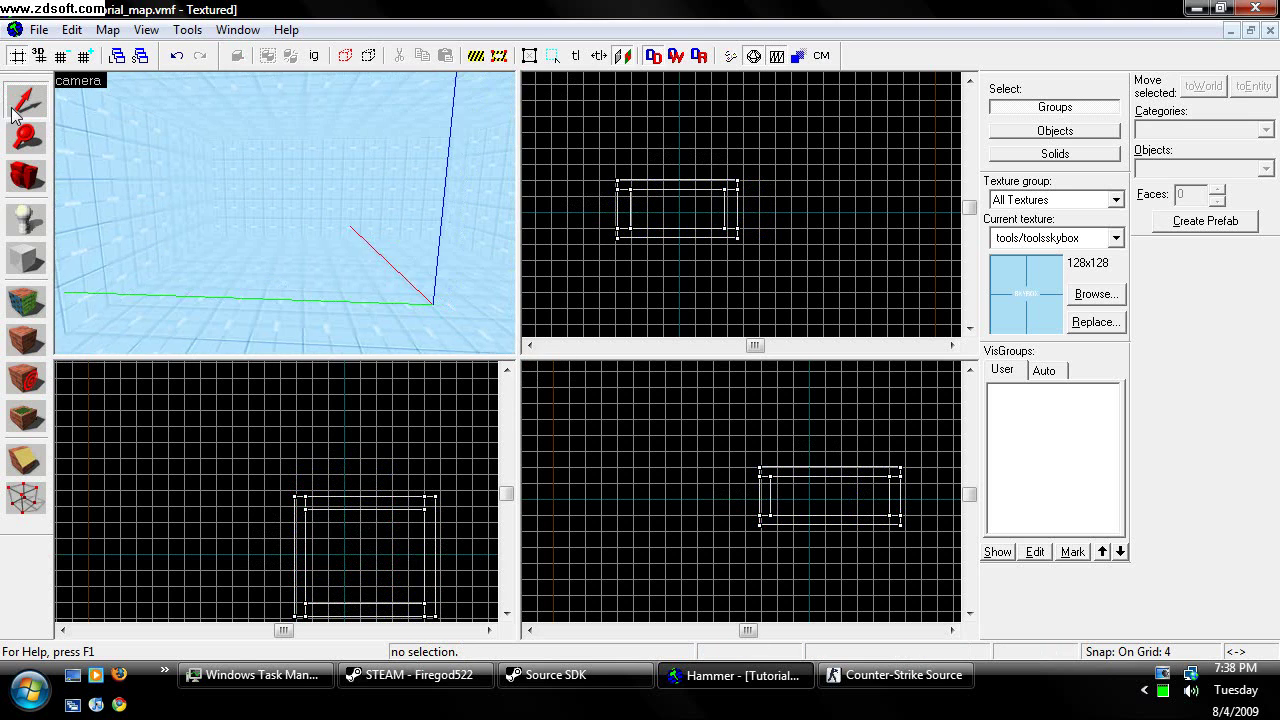
Step: Set the selection mode to Solids for picking the room's walls and floor individually
click(26, 175)
key(w)
key(d)
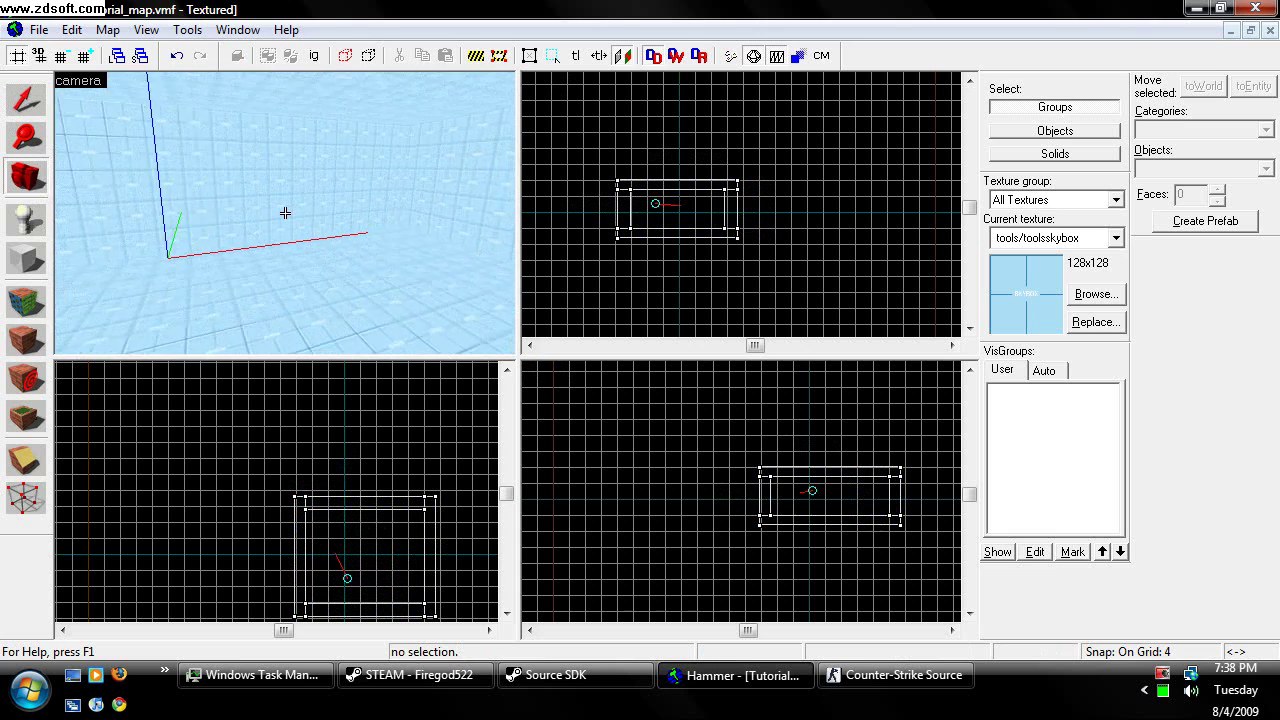
key(s)
click(24, 91)
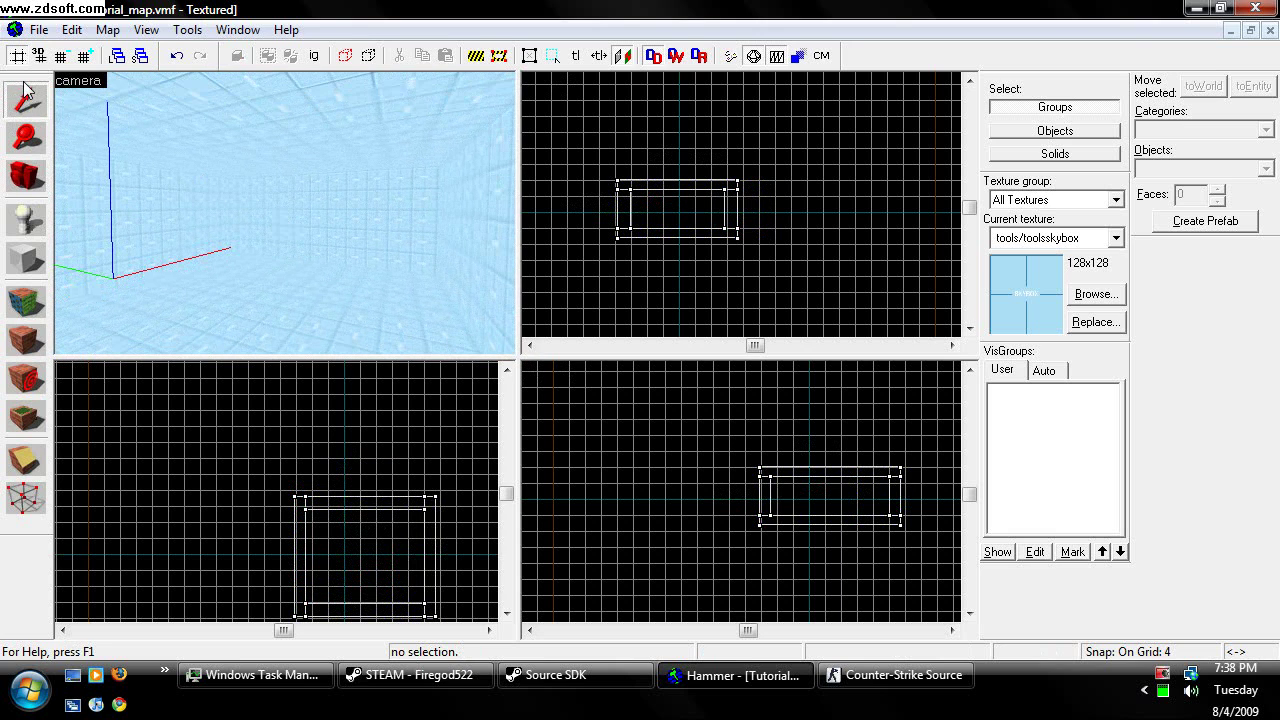
click(1100, 157)
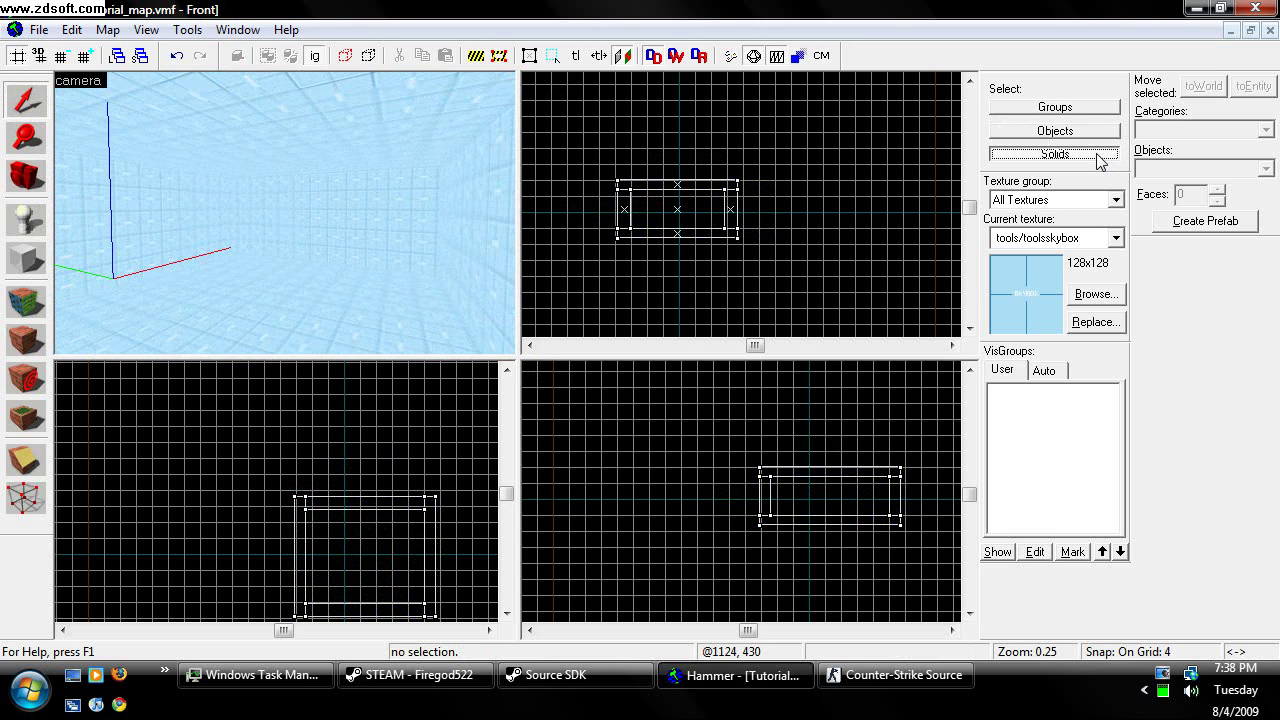
click(308, 289)
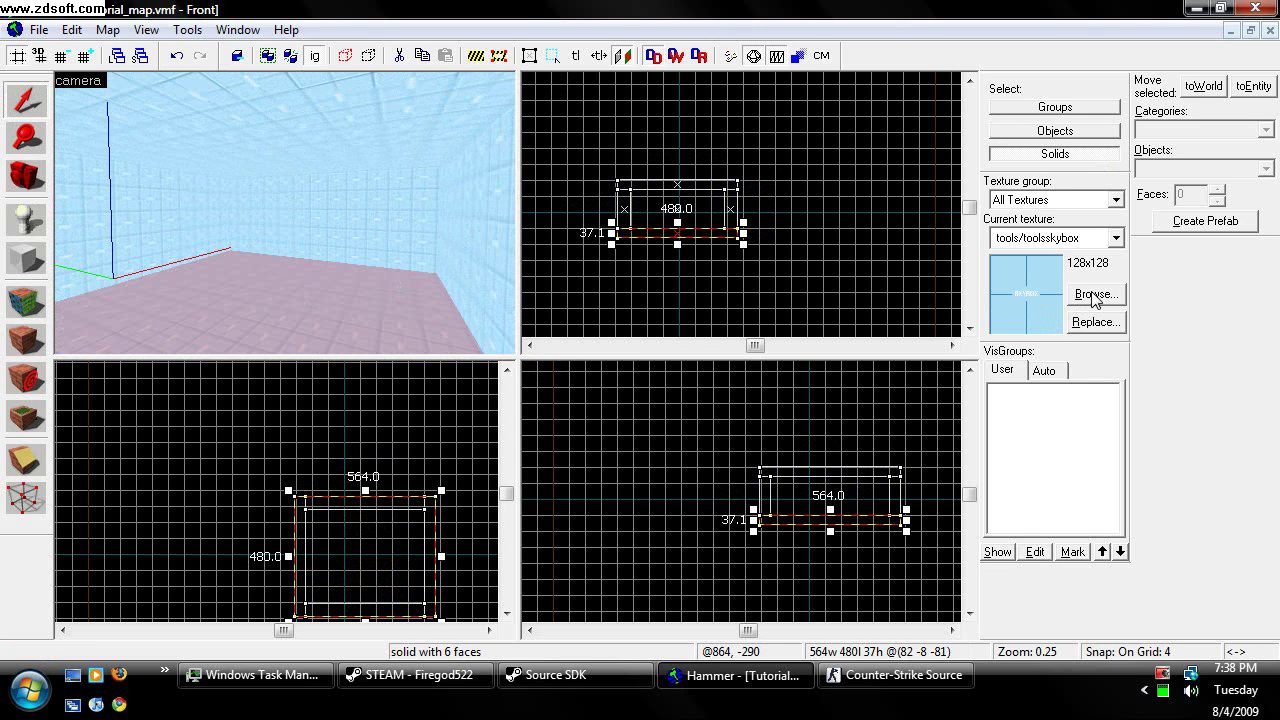
scroll(238, 289, down, 10)
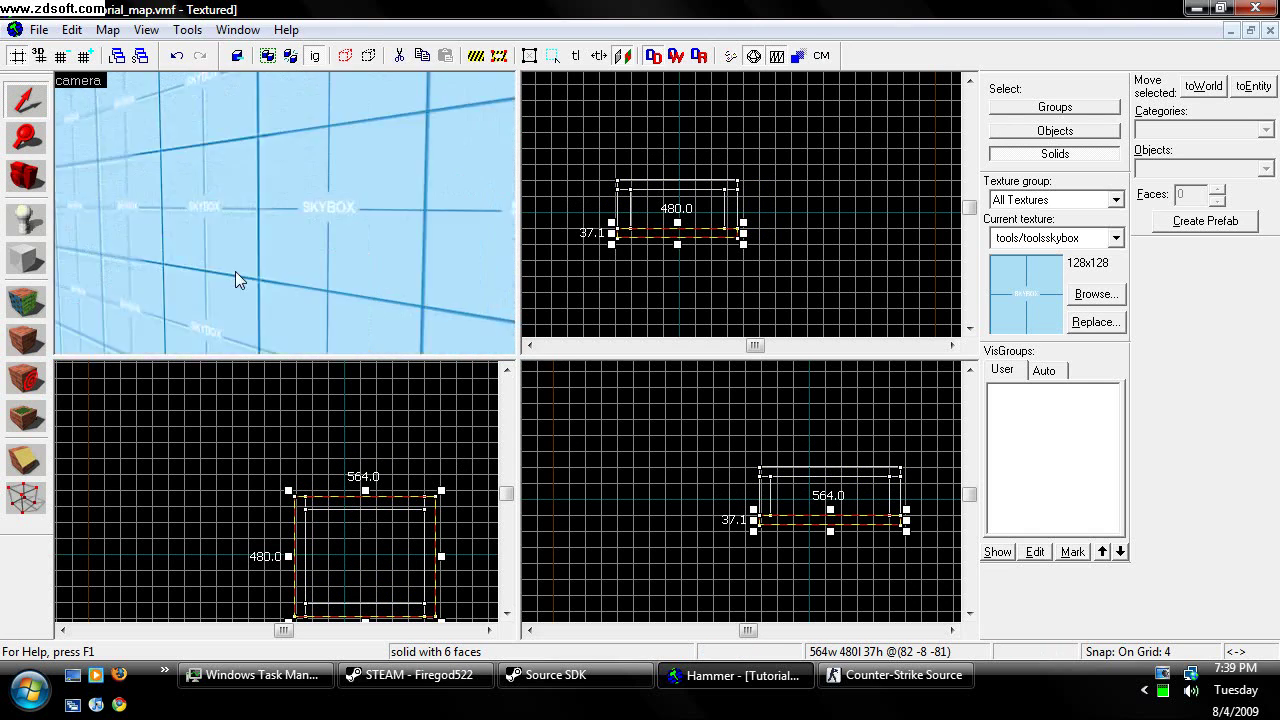
scroll(314, 301, up, 10)
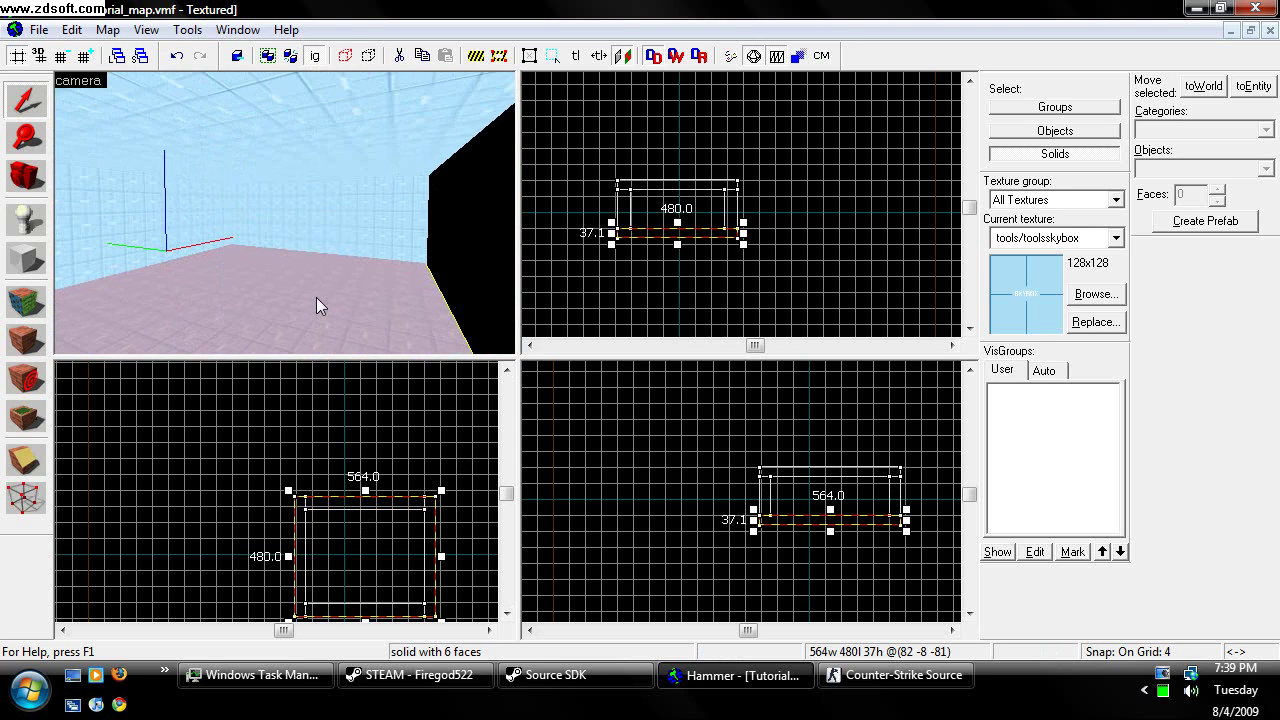
key(a)
click(697, 252)
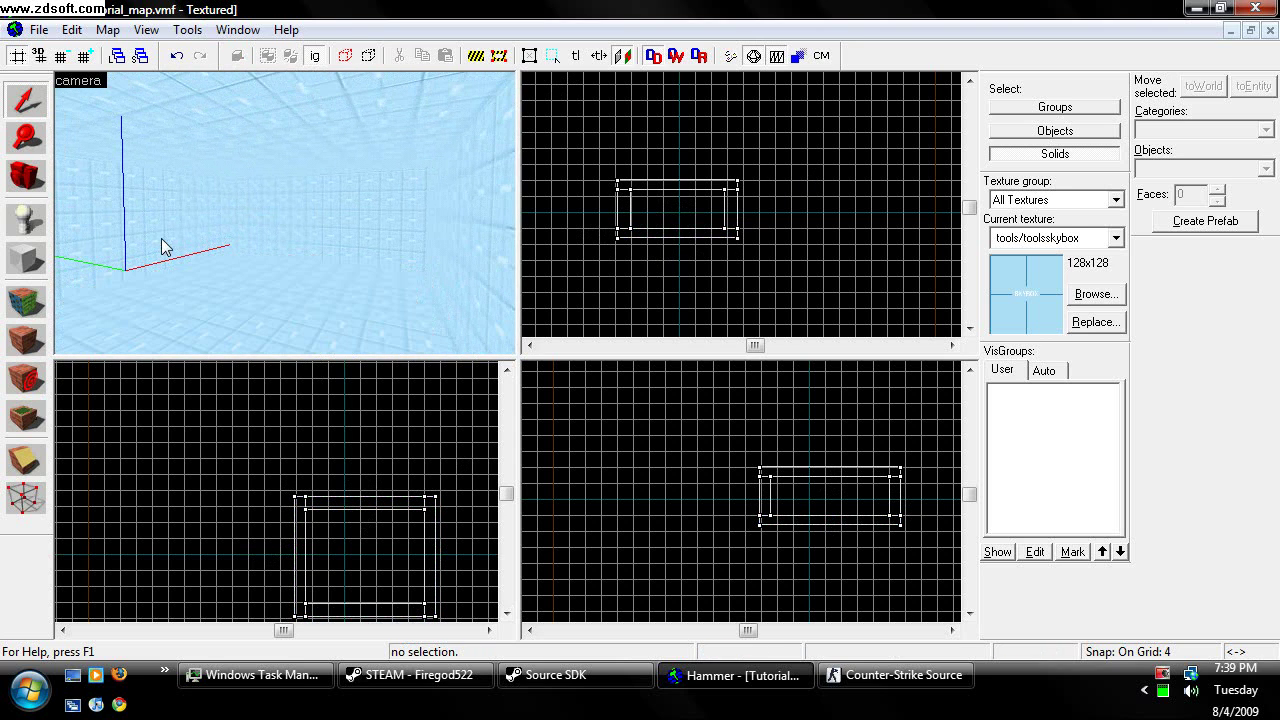
Step: Apply the nature/grassfloor002a texture to the inner floor face of the skybox room, filtering the textures by grass
click(20, 297)
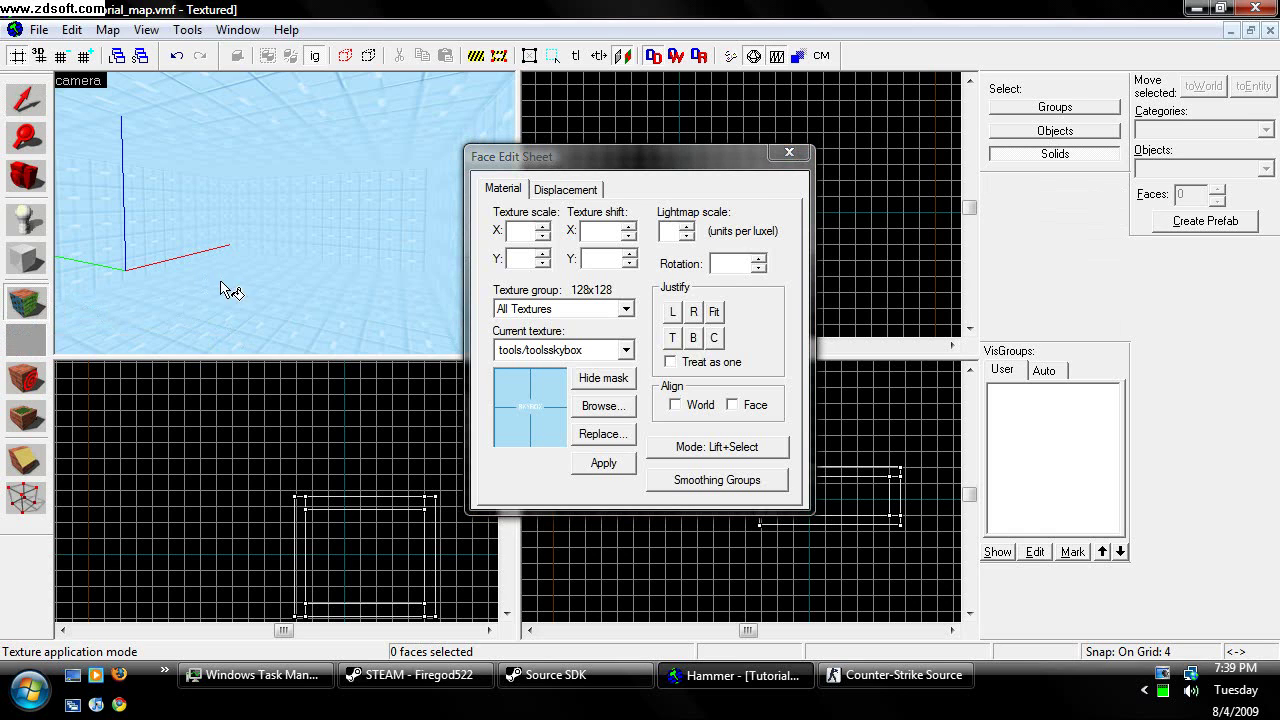
click(272, 311)
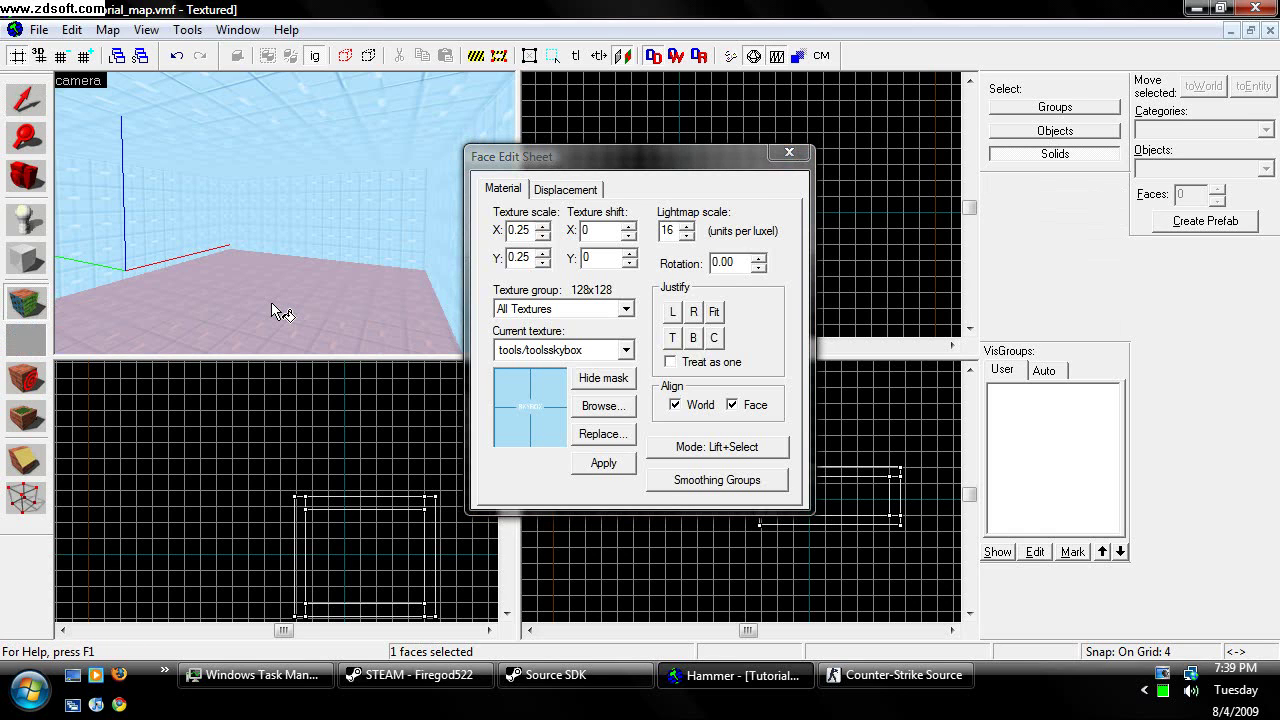
click(603, 410)
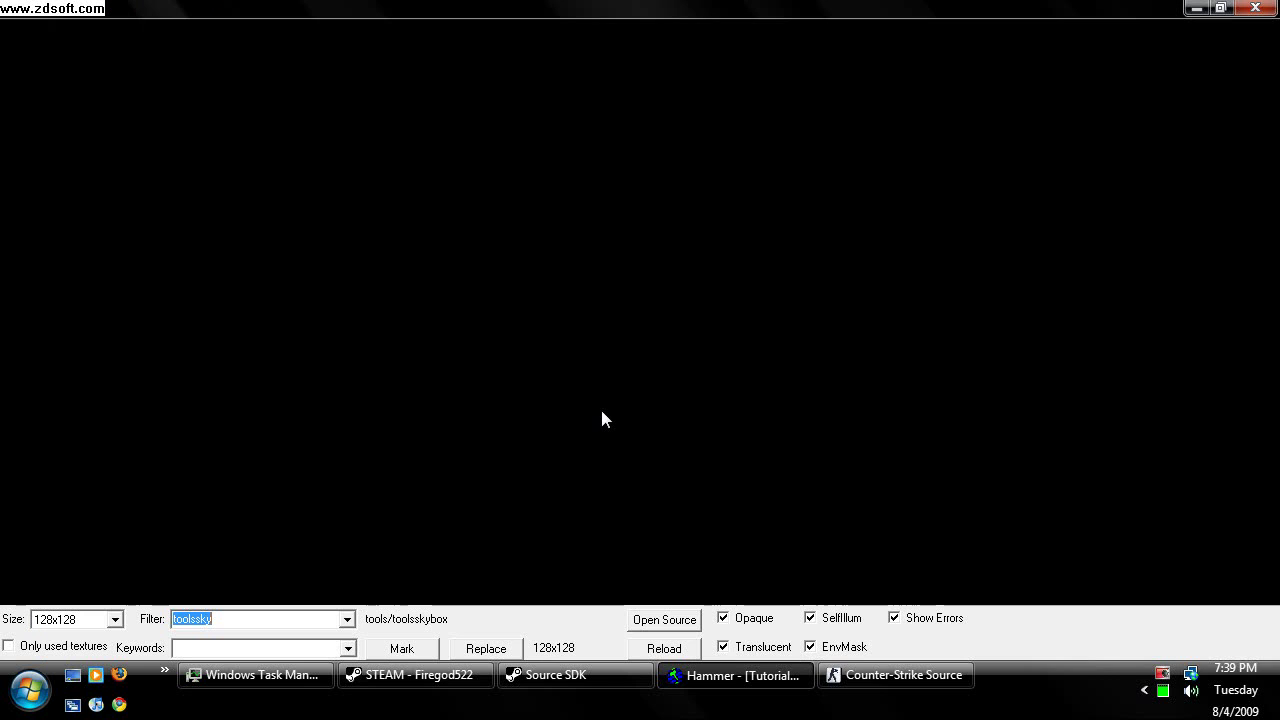
text(grass)
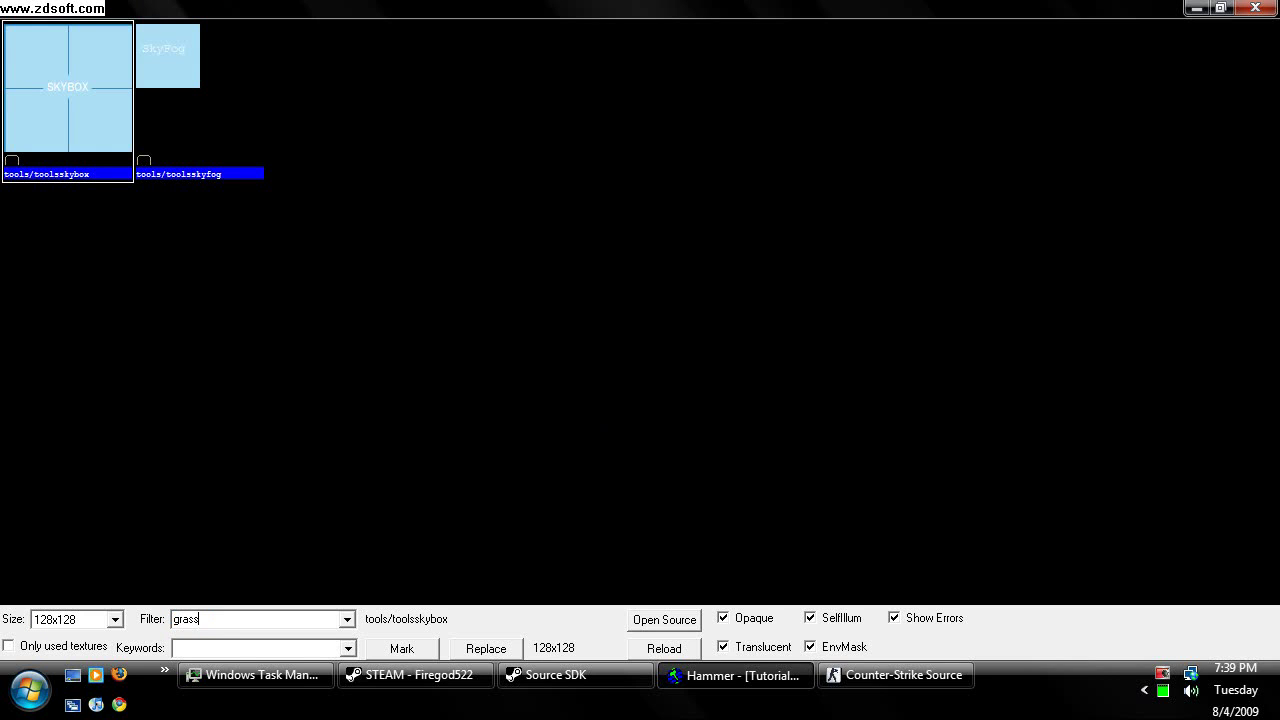
scroll(532, 343, down, 5)
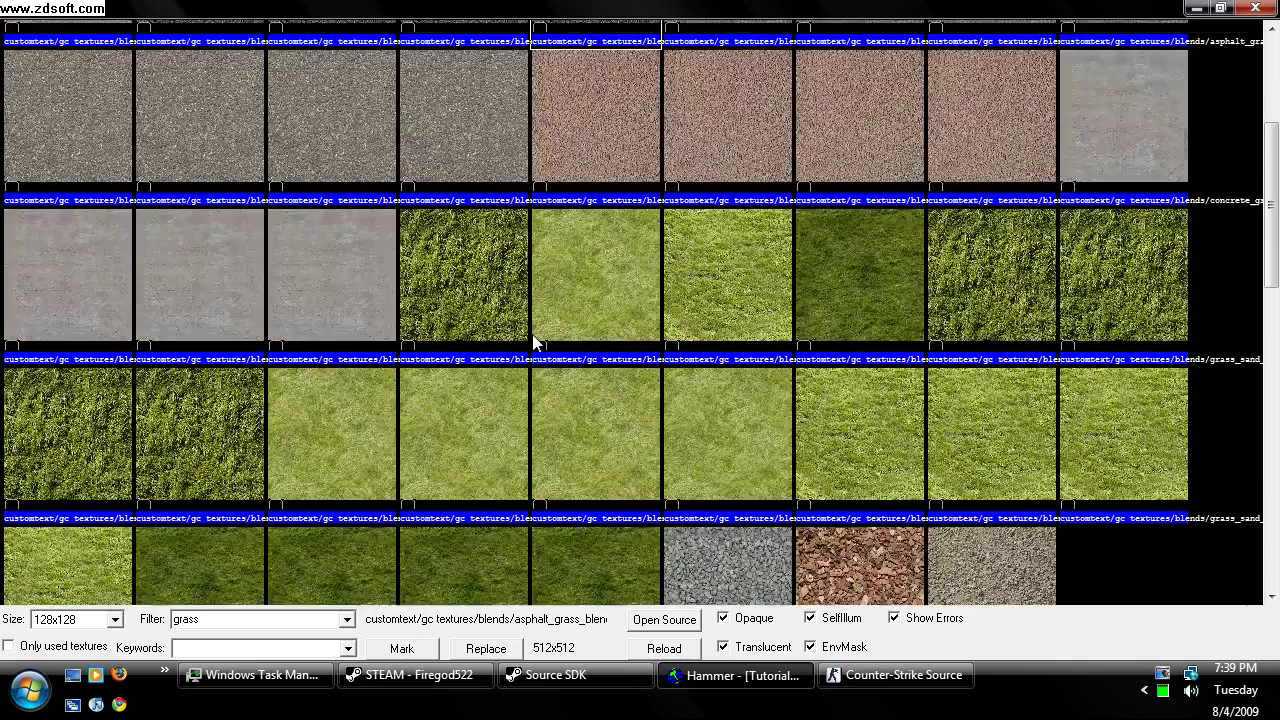
scroll(532, 334, down, 5)
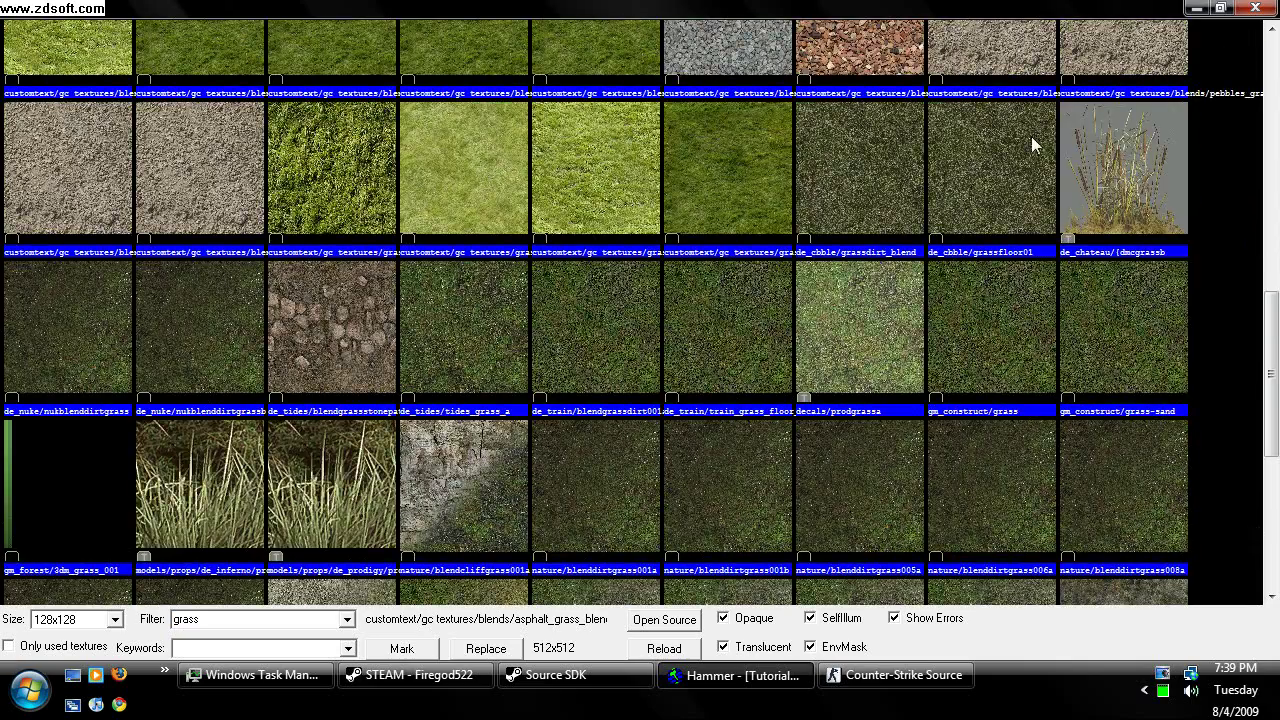
scroll(762, 343, down, 5)
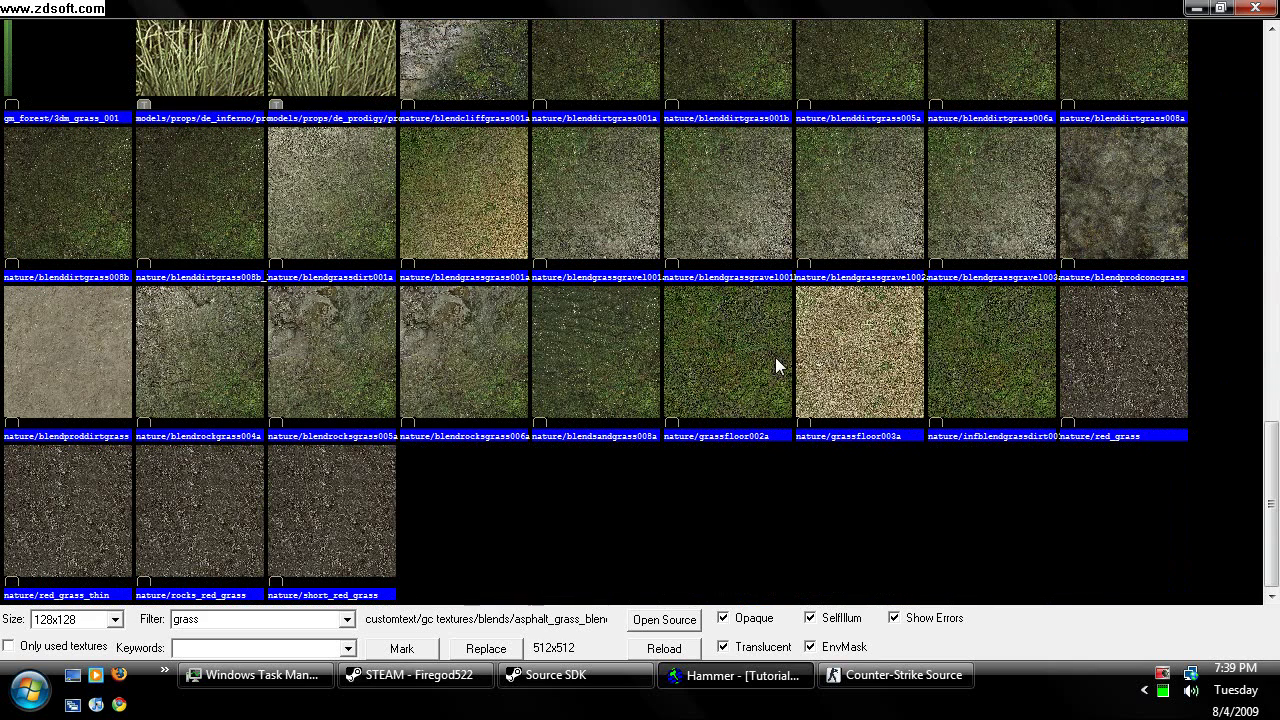
double_click(775, 357)
click(605, 465)
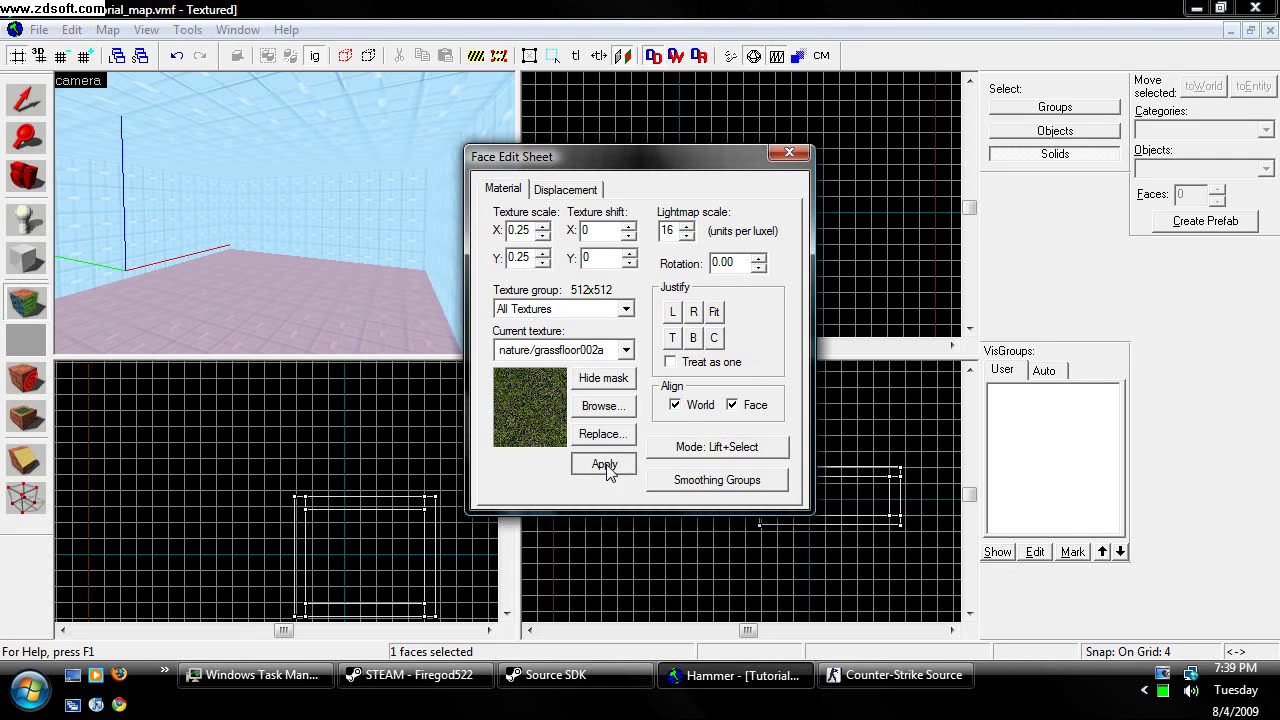
click(805, 157)
Step: Fly the 3D camera around the room's interior to examine the grass floor and skybox walls
key(w)
click(25, 177)
drag(180, 195, 285, 213)
key(s)
key(d)
key(w)
key(w)
key(d)
key(a)
key(w)
key(w)
drag(285, 213, 235, 204)
key(s)
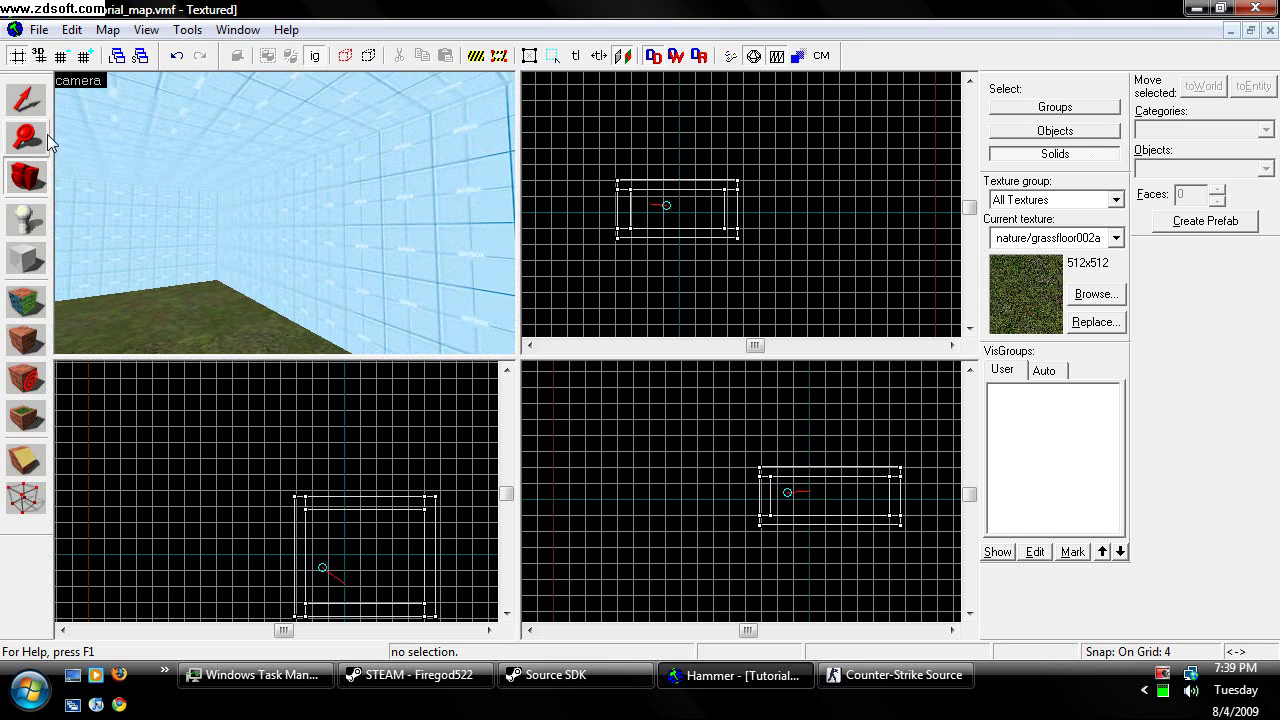
Step: Switch the selection mode to Groups and enlarge the whole hollow room outward and upward, clearing the selection when done
click(26, 98)
click(95, 200)
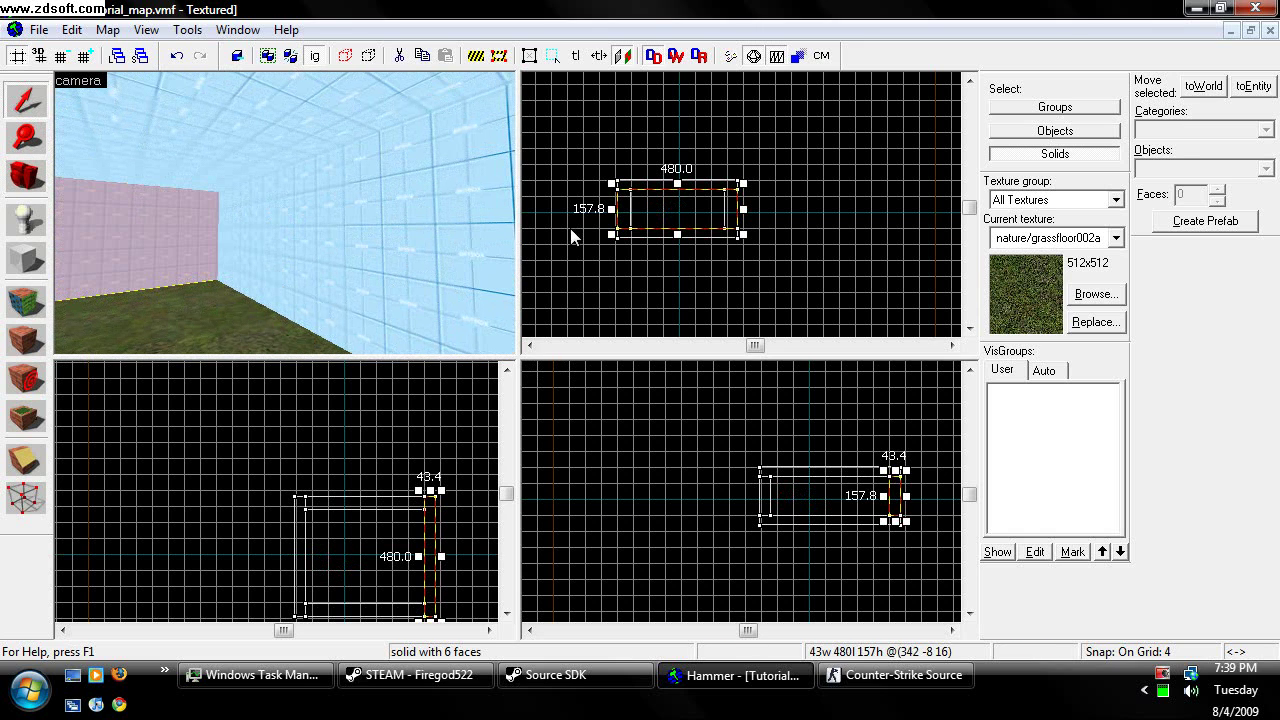
click(1056, 106)
click(144, 273)
drag(446, 489, 529, 463)
drag(358, 538, 301, 565)
click(357, 422)
click(161, 164)
drag(668, 176, 686, 94)
click(810, 147)
Step: Place an info_player_terrorist entity on the grass floor inside the room
key(z)
key(w)
key(s)
drag(285, 213, 285, 213)
scroll(745, 612, down, 5)
key(d)
drag(170, 243, 280, 209)
click(26, 215)
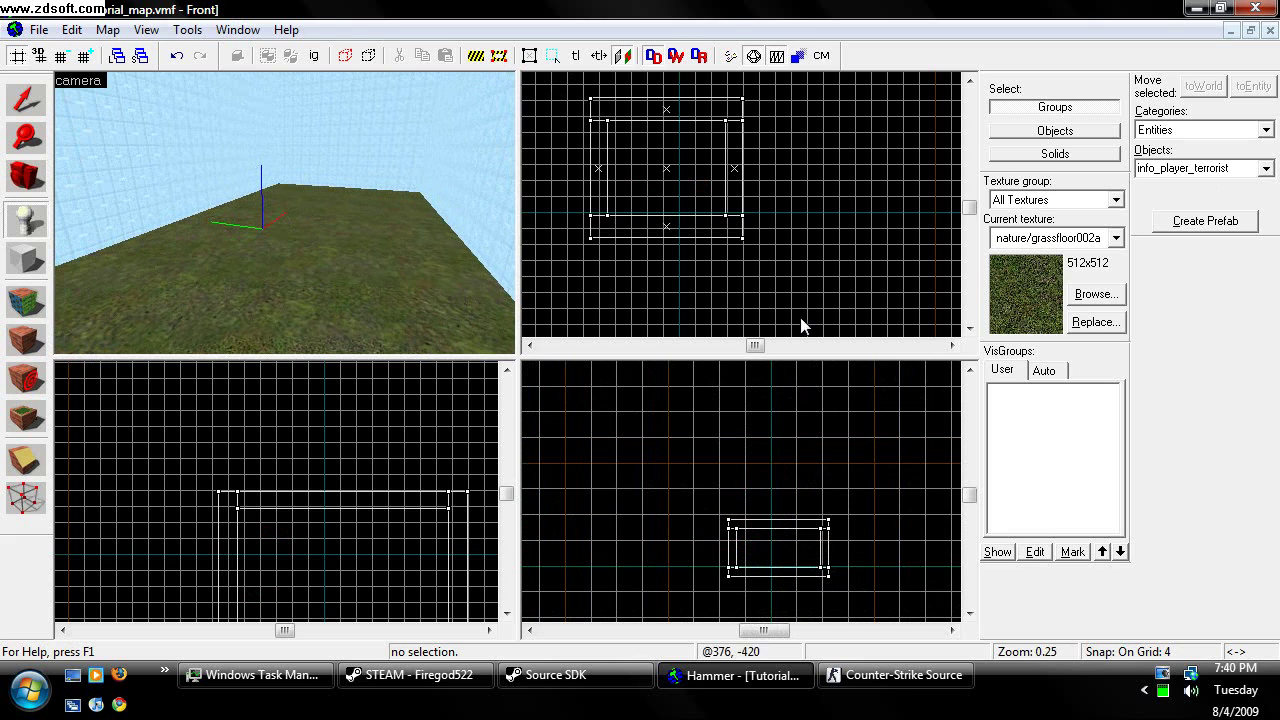
key(a)
key(a)
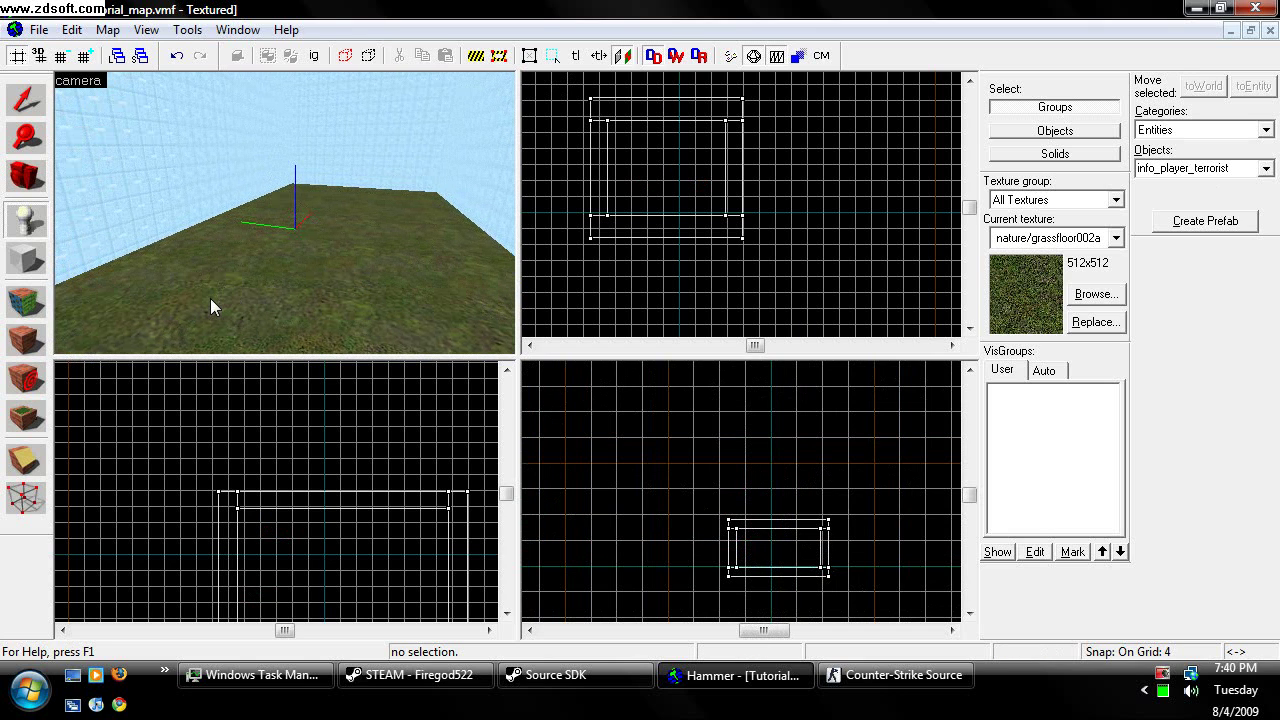
click(210, 298)
key(shift+s)
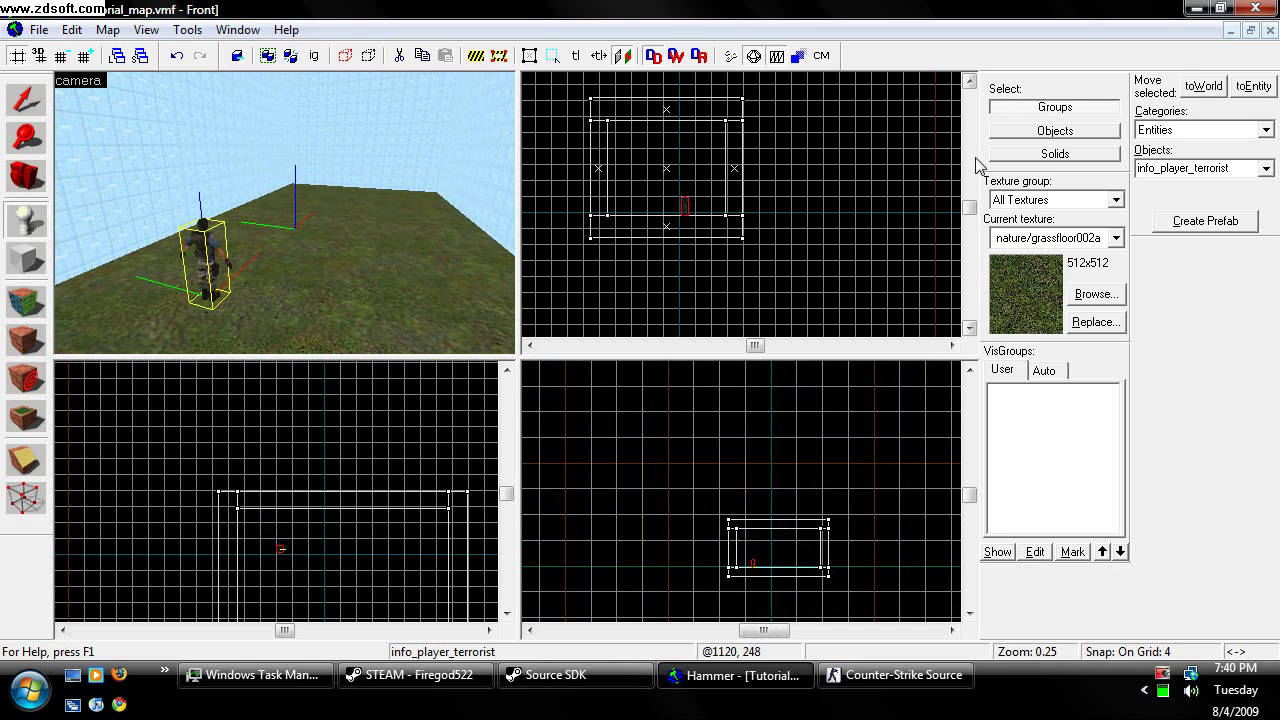
Step: Place an info_player_counterterrorist entity on the grass floor a short distance beside the terrorist spawn
double_click(1232, 170)
drag(1230, 169, 1196, 169)
text(con)
text(unterterrorist)
key(Return)
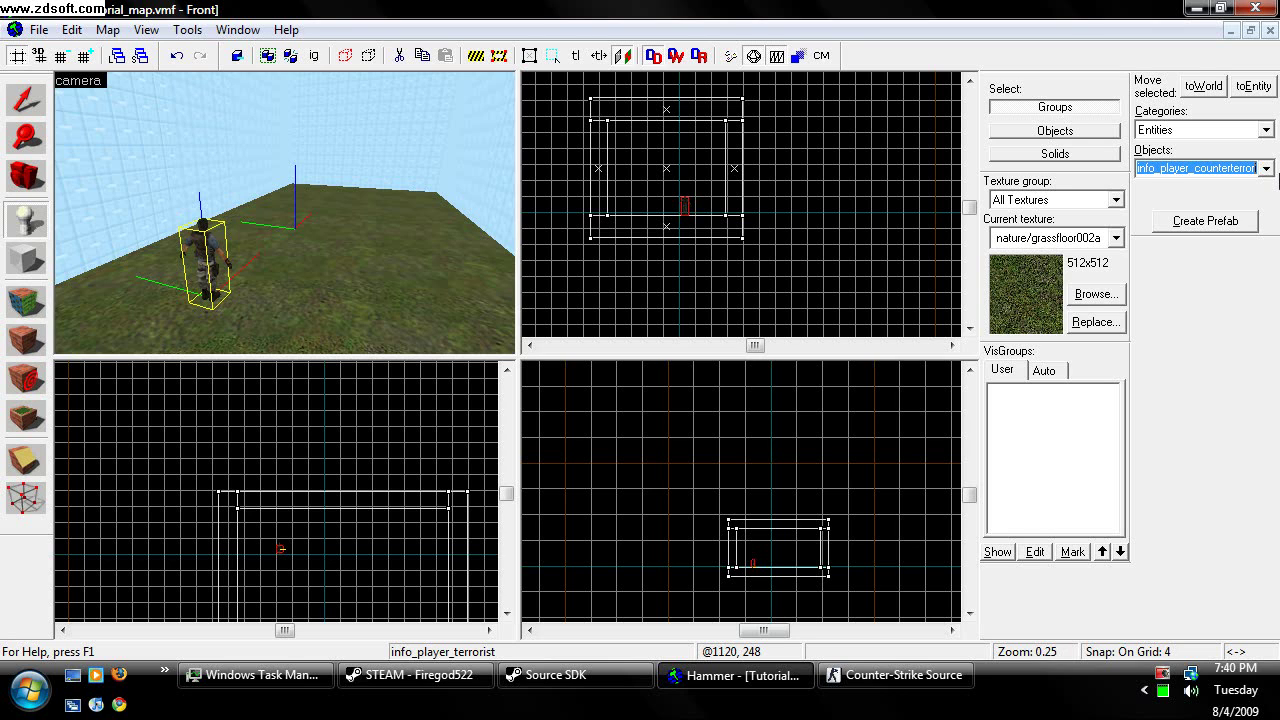
click(428, 326)
key(z)
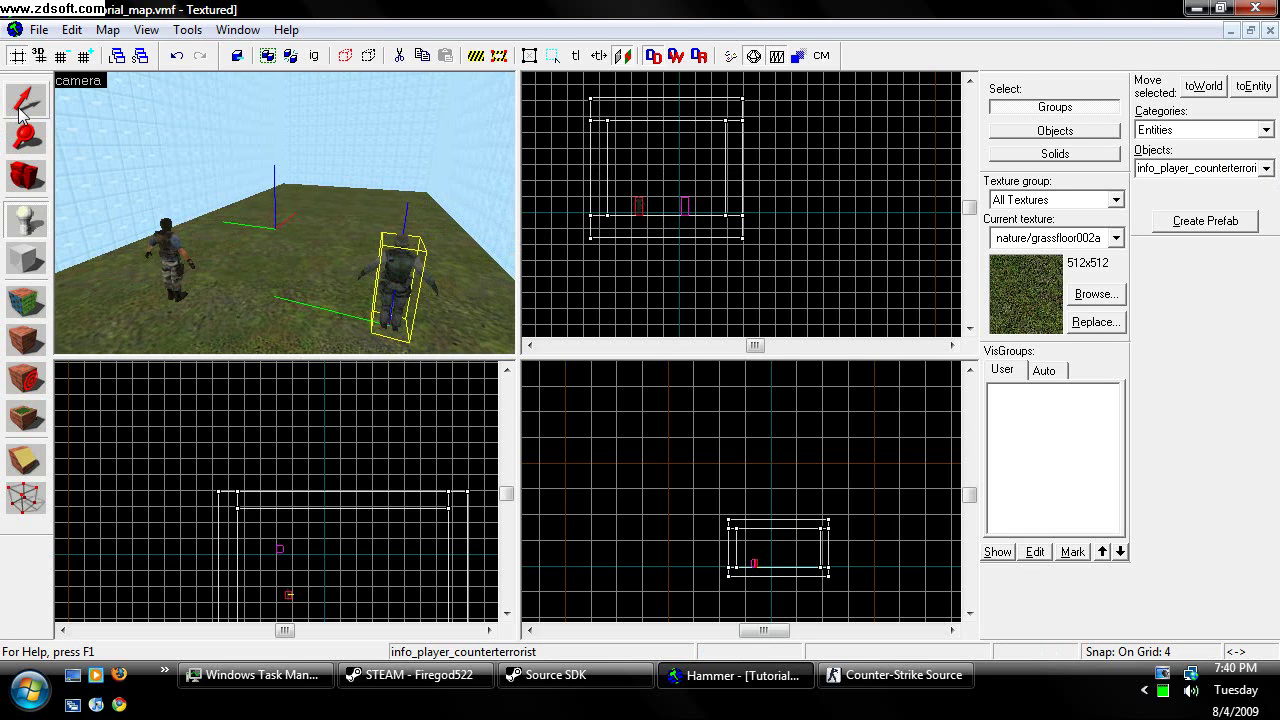
key(z)
key(shift+s)
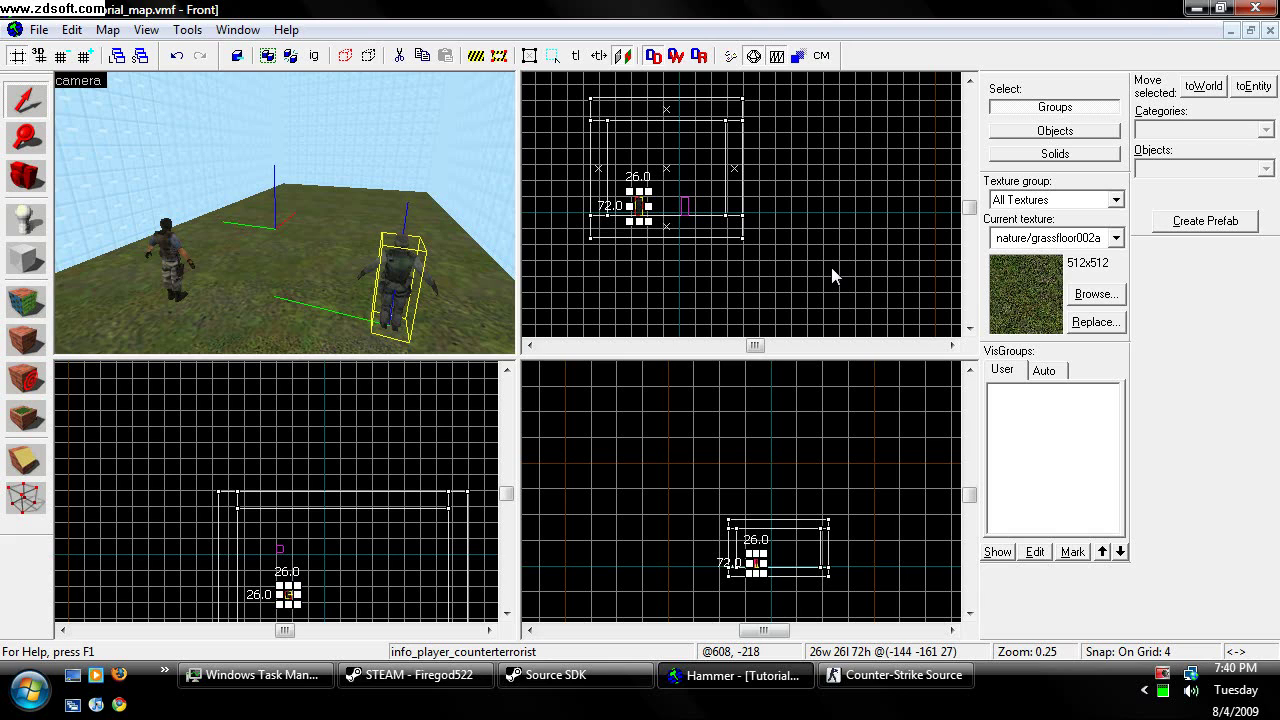
Step: Place an info_player_start entity on the floor between the terrorist and counter-terrorist spawns and clear the selection
click(24, 217)
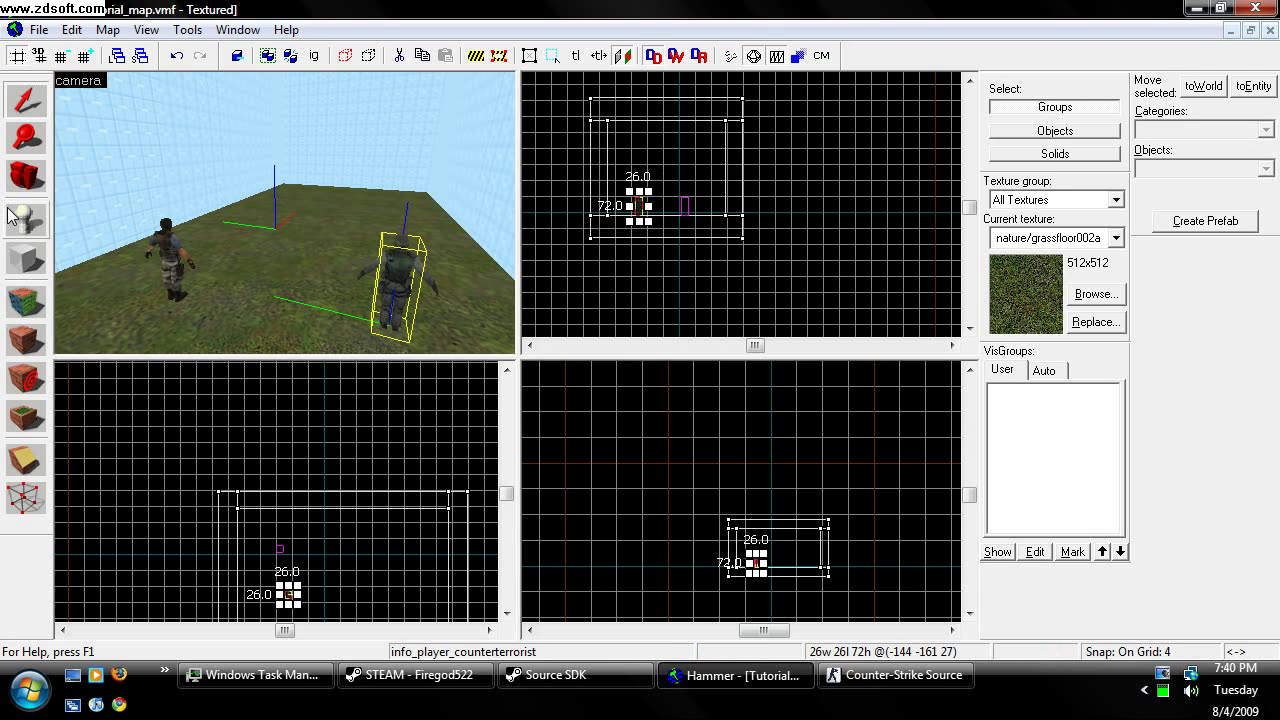
text(info_player_start)
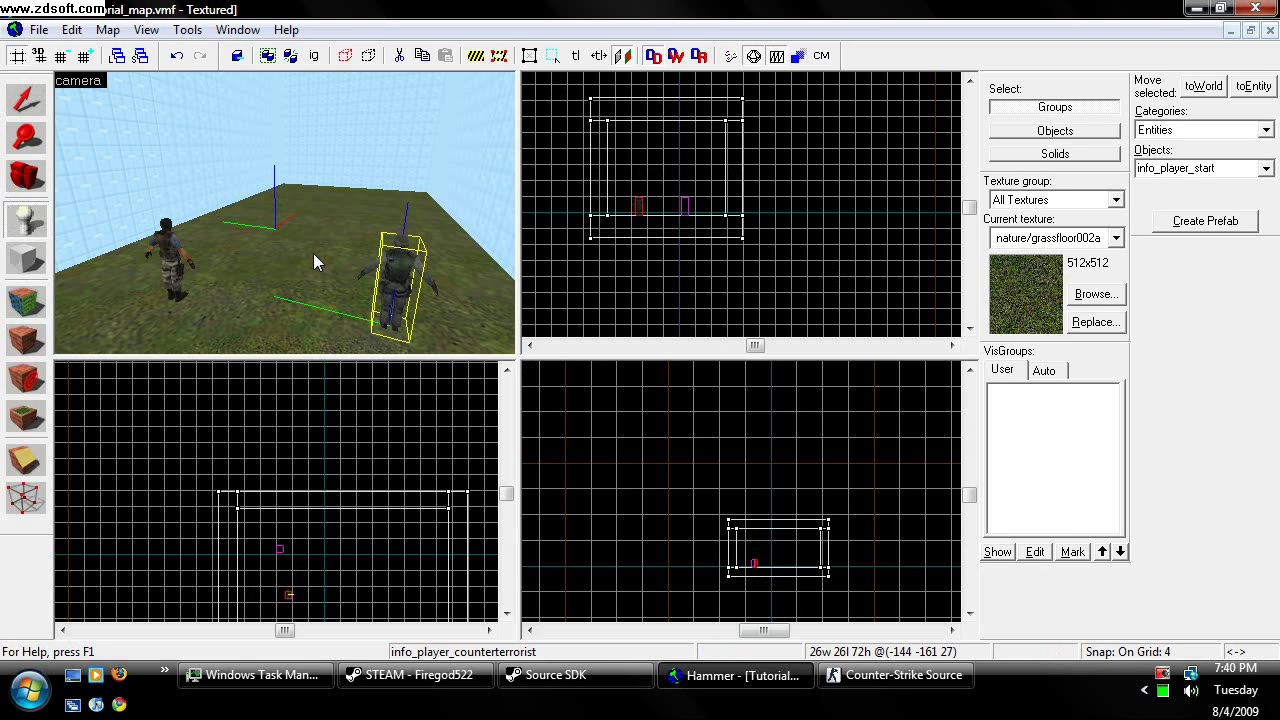
click(313, 262)
click(10, 90)
key(Escape)
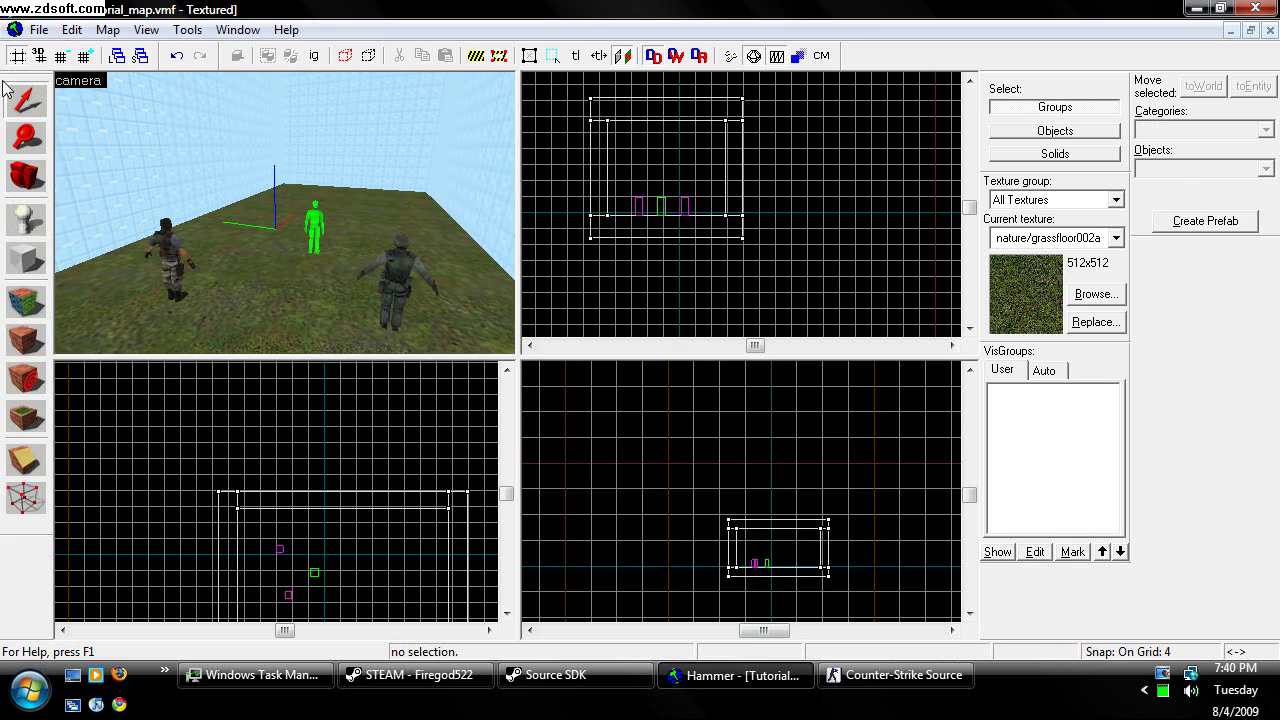
Step: Move the 3D camera to the room's far side and examine the three player spawns from there
key(d)
click(24, 174)
key(d)
drag(285, 213, 285, 213)
key(d)
key(w)
key(s)
key(s)
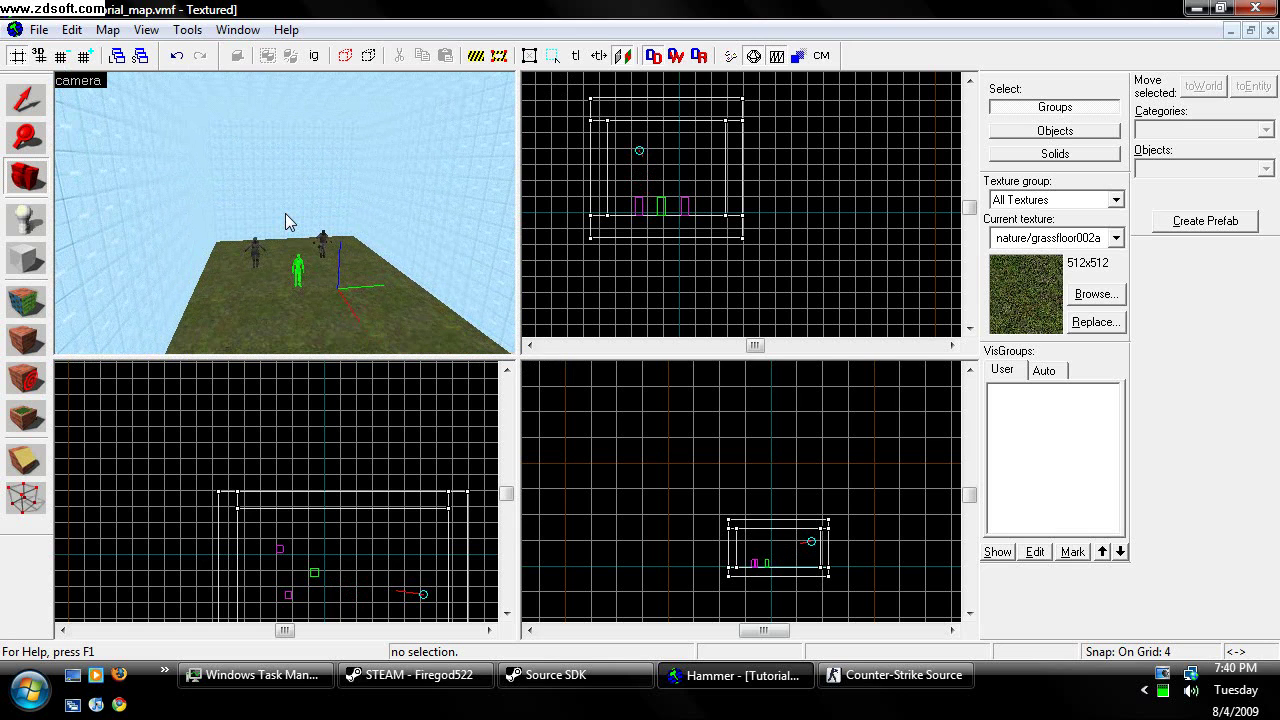
Step: Compile the map with BSP, VIS and RAD set to Normal, without running the game after compiling
key(F9)
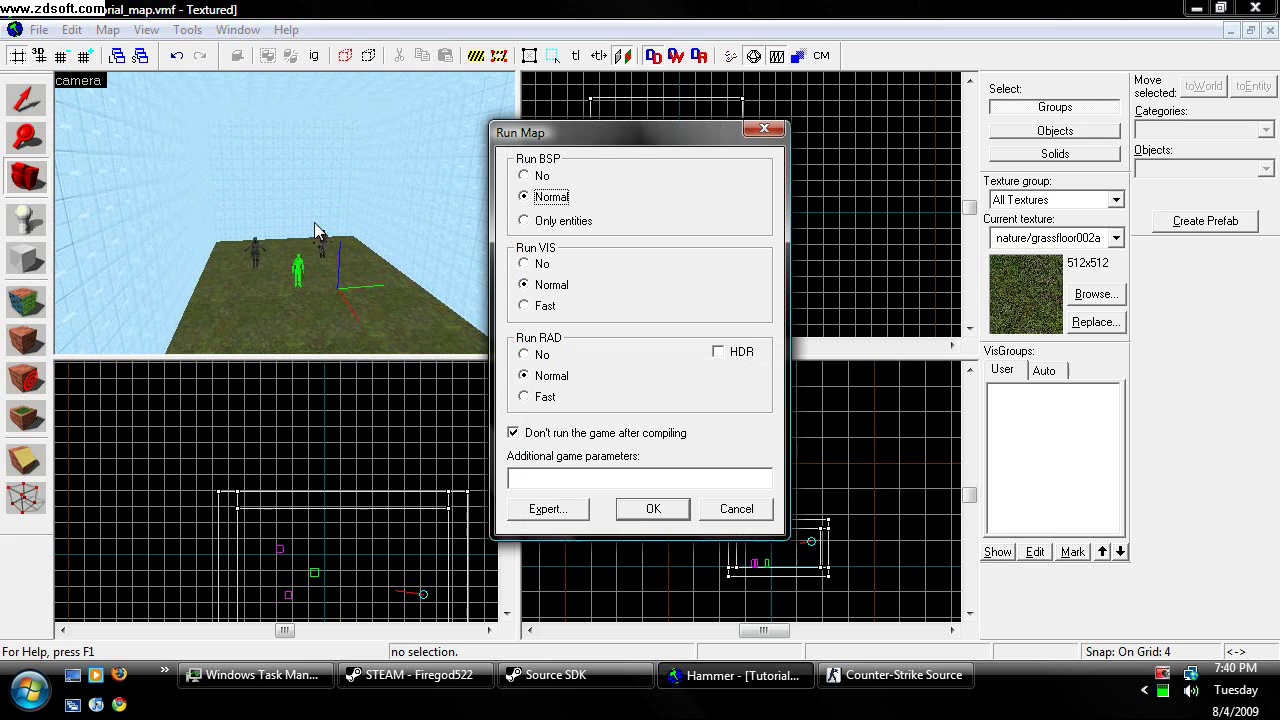
click(736, 508)
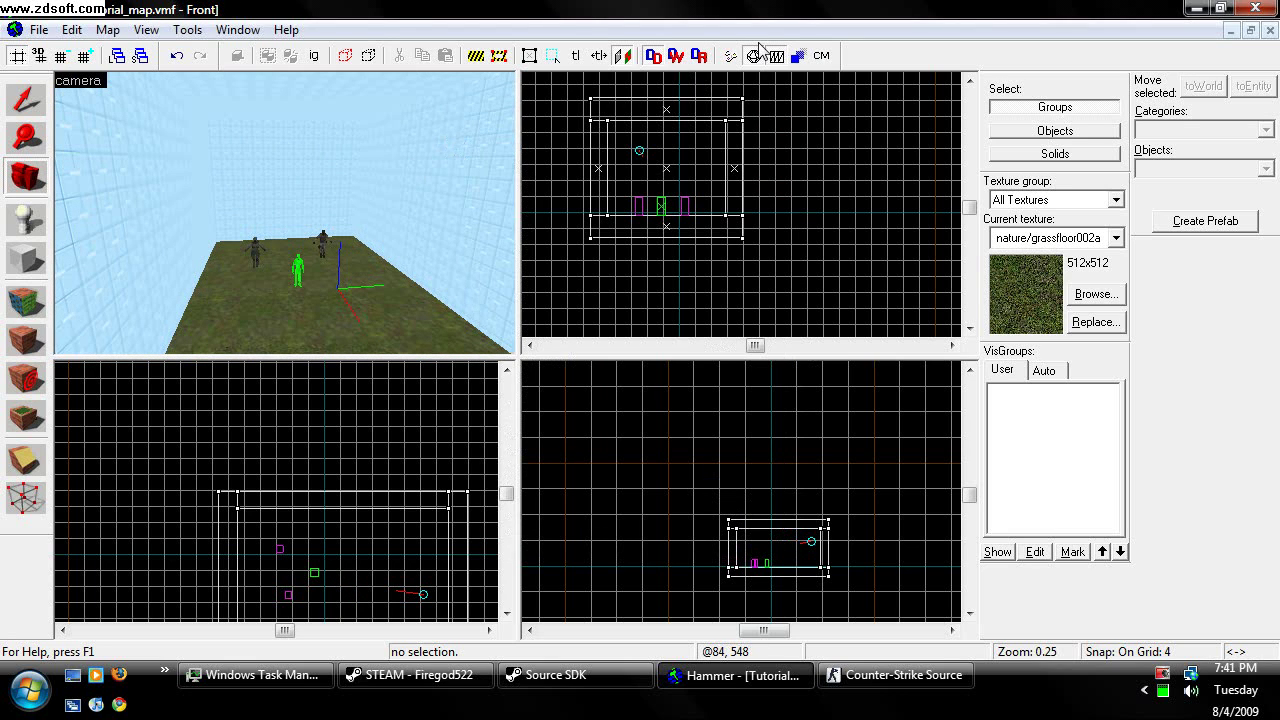
click(731, 56)
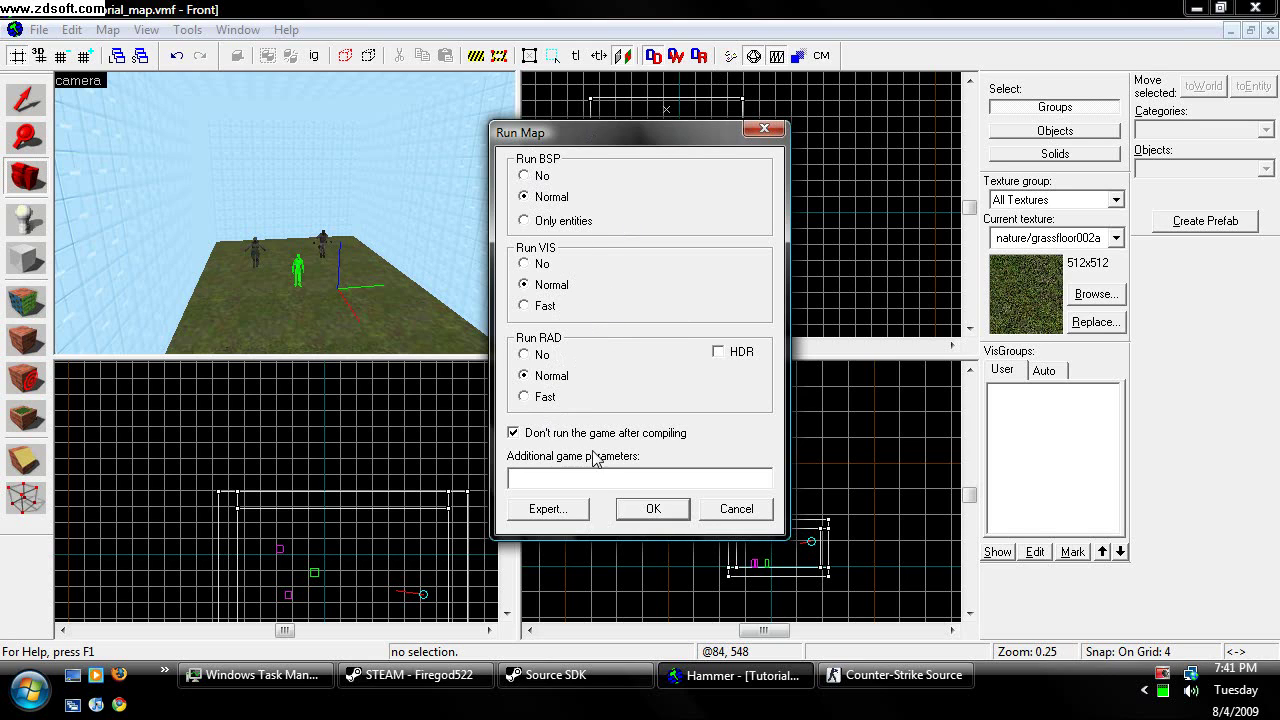
click(644, 512)
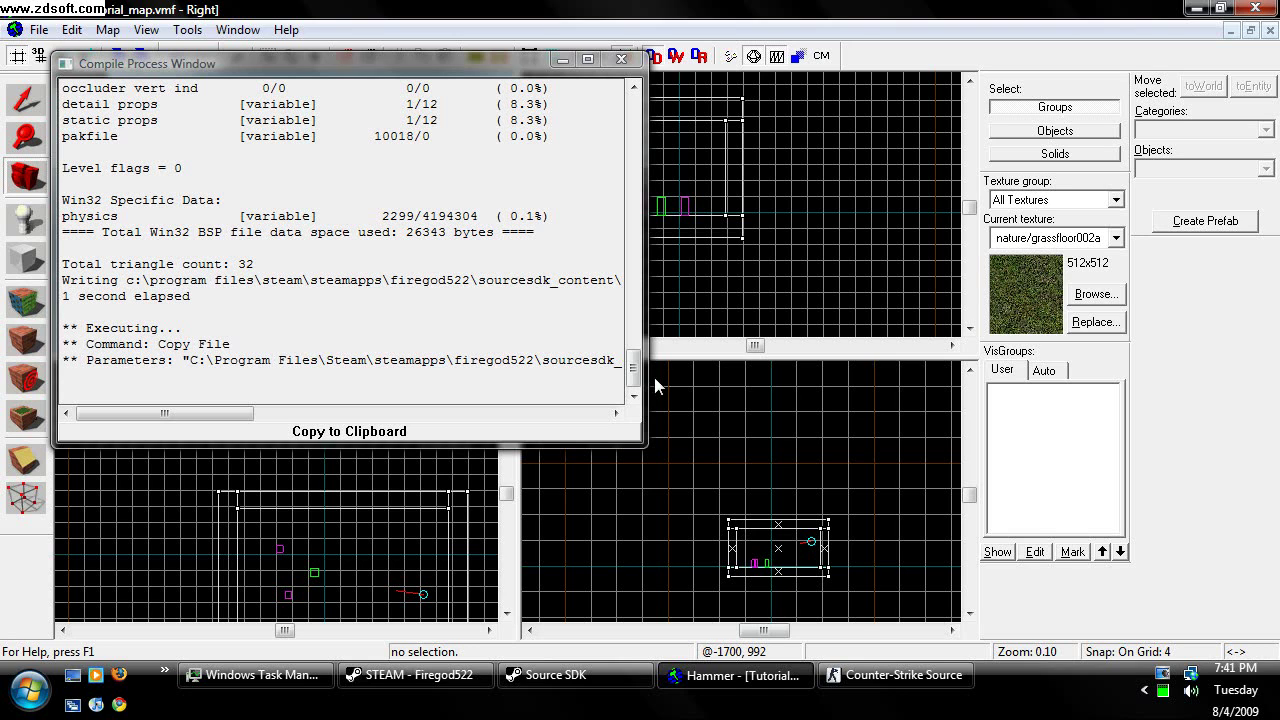
Step: Switch to Counter-Strike Source and load the compiled map with the console command "map Tutorial_map"
click(884, 686)
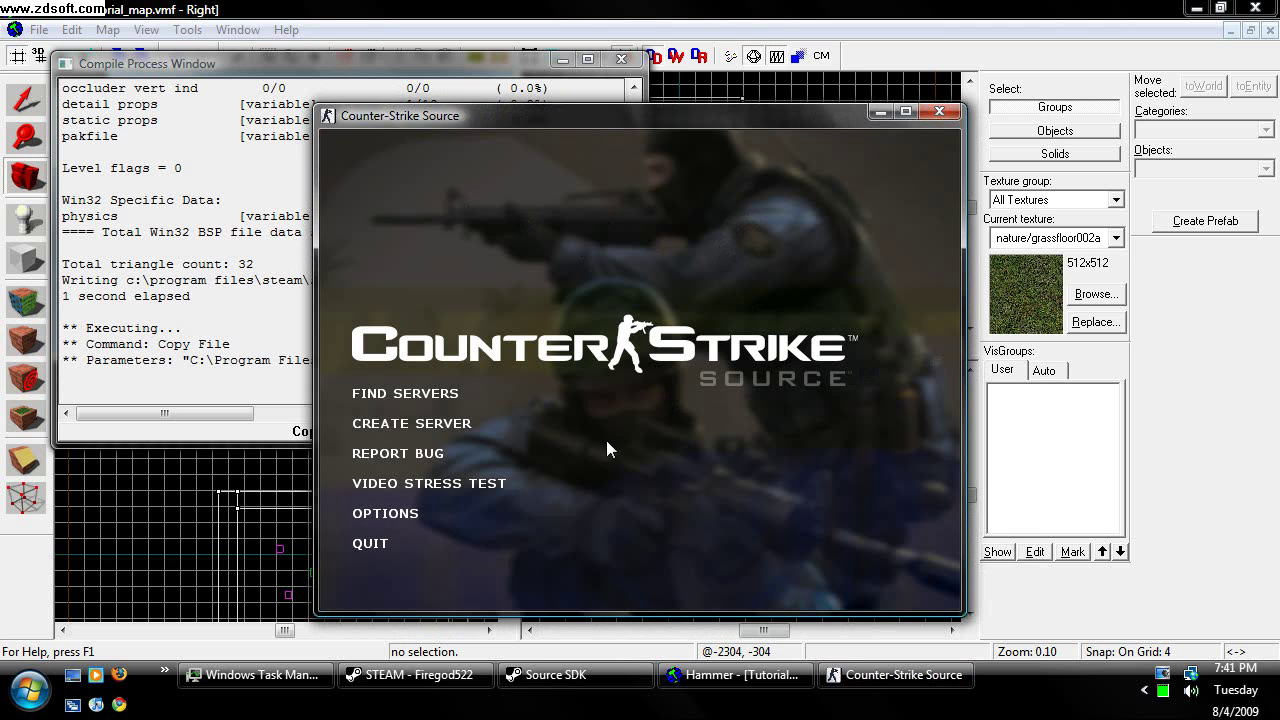
click(462, 423)
click(767, 586)
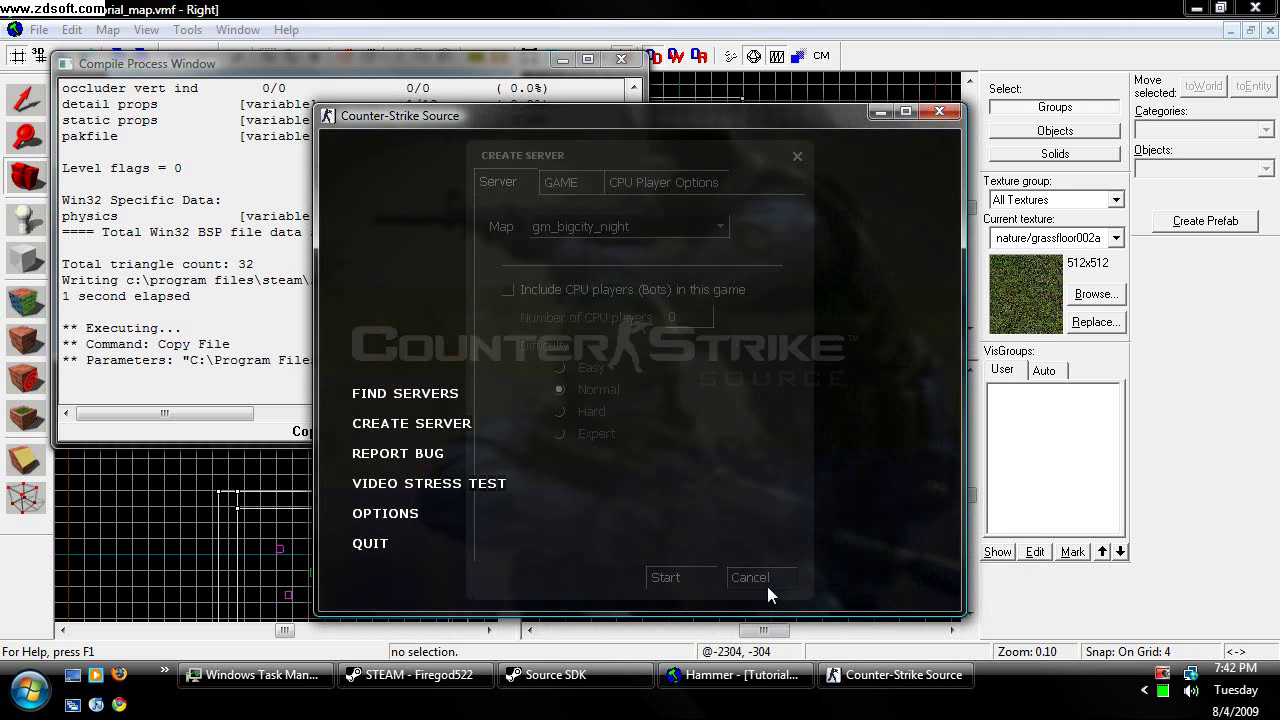
key(grave)
key(grave)
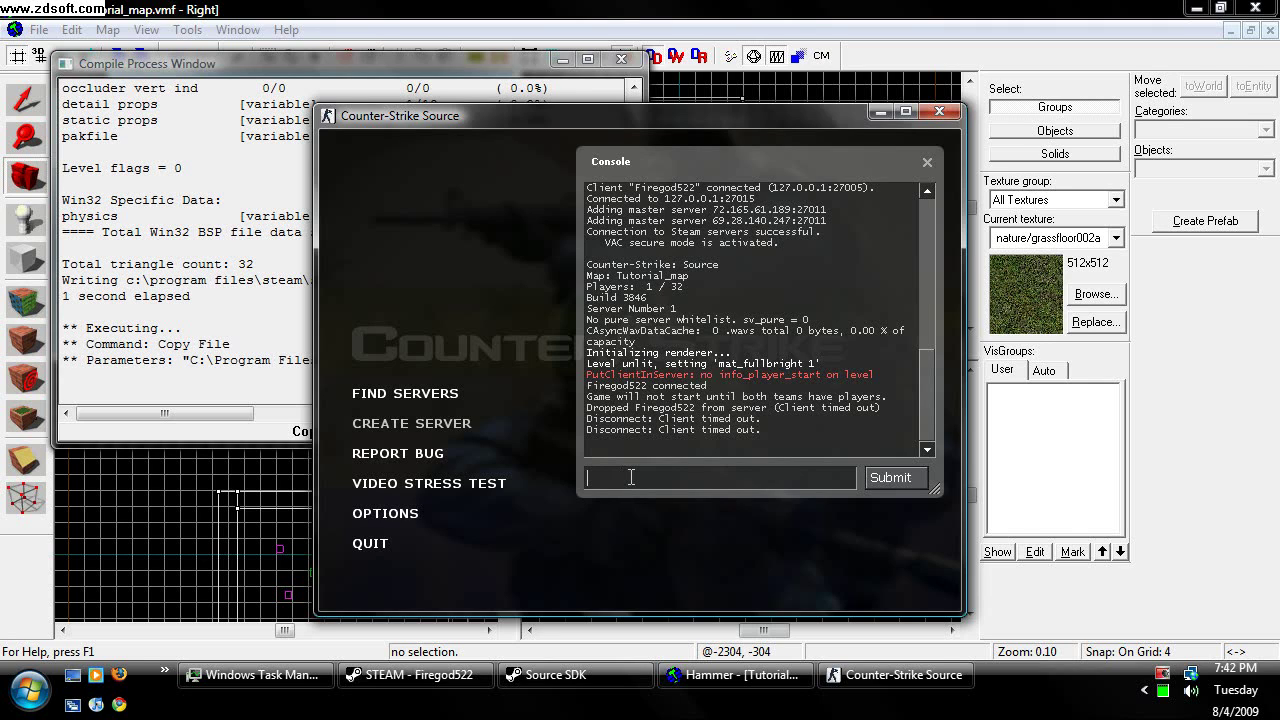
text(map)
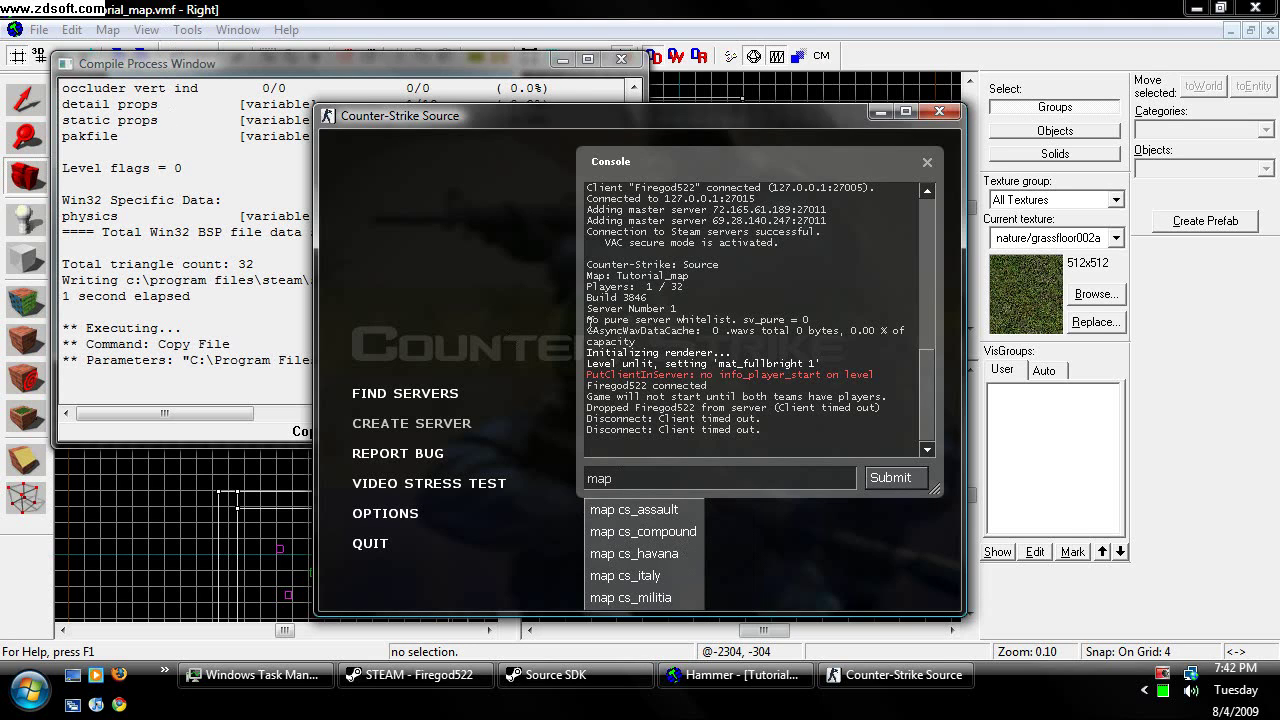
text( Tutorial)
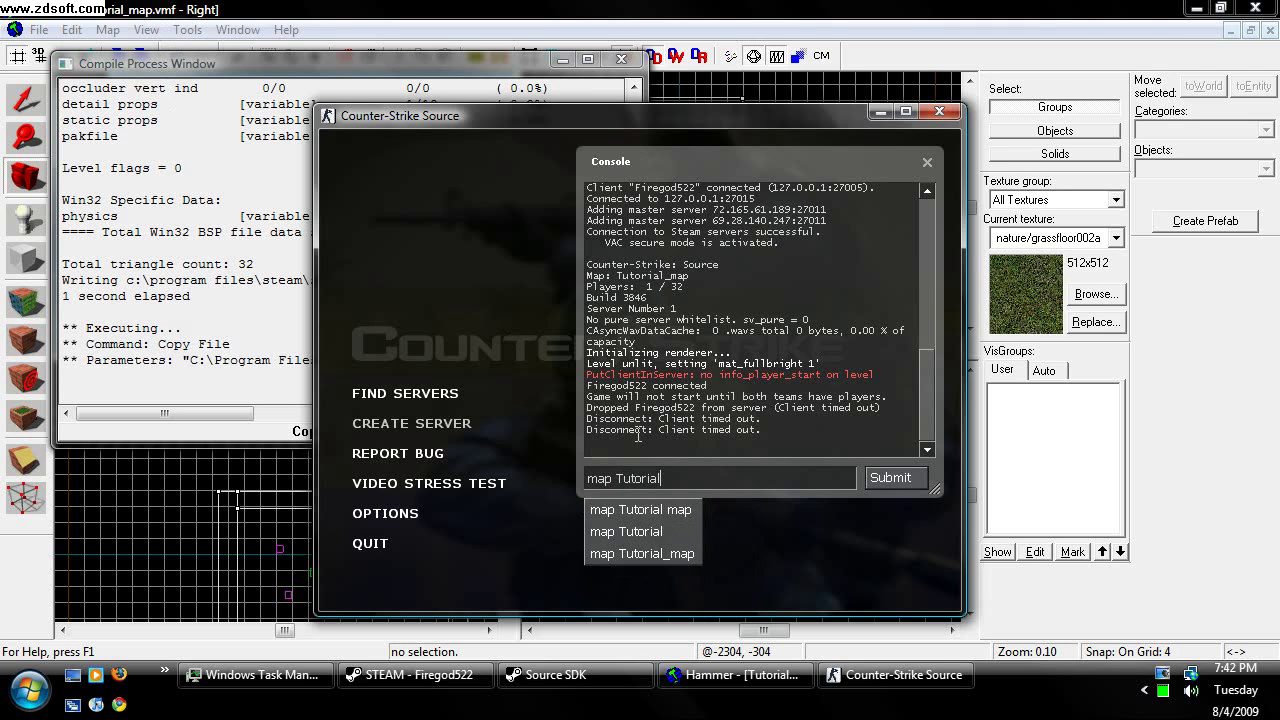
text(_map)
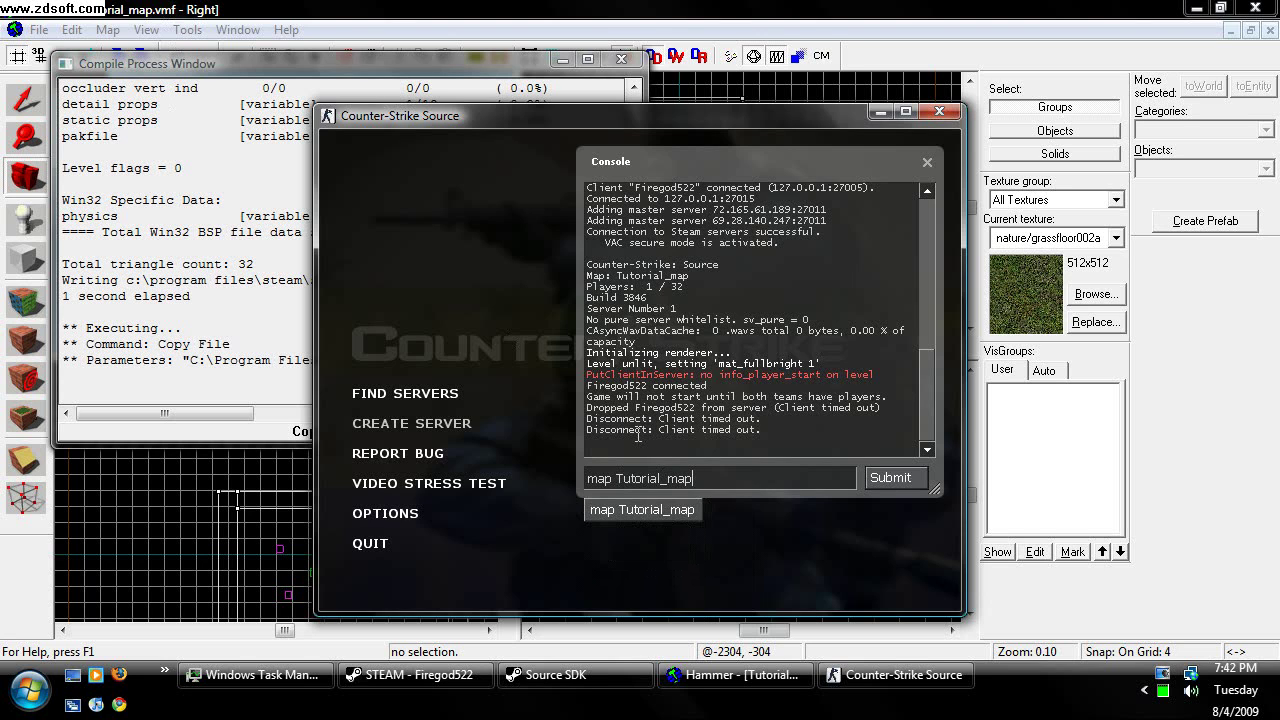
key(Return)
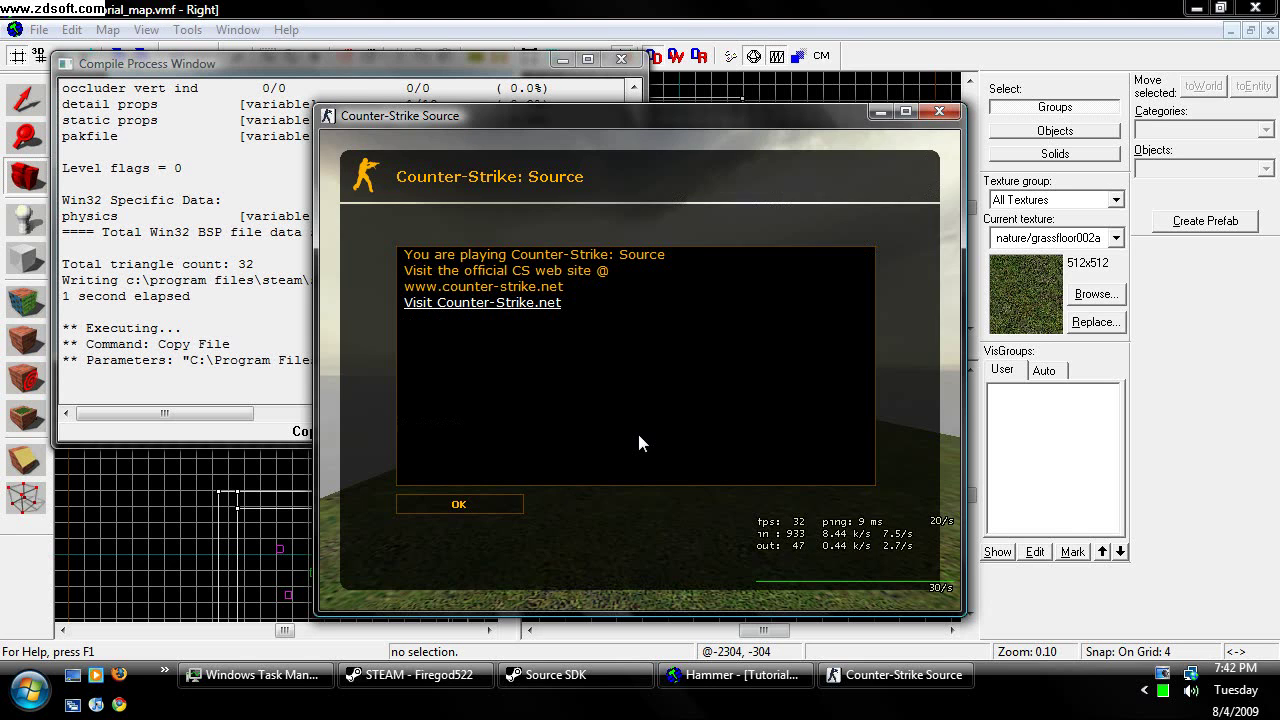
Step: Dismiss the welcome message, join a team by Auto Assign and change to the Terrorist Forces
click(459, 504)
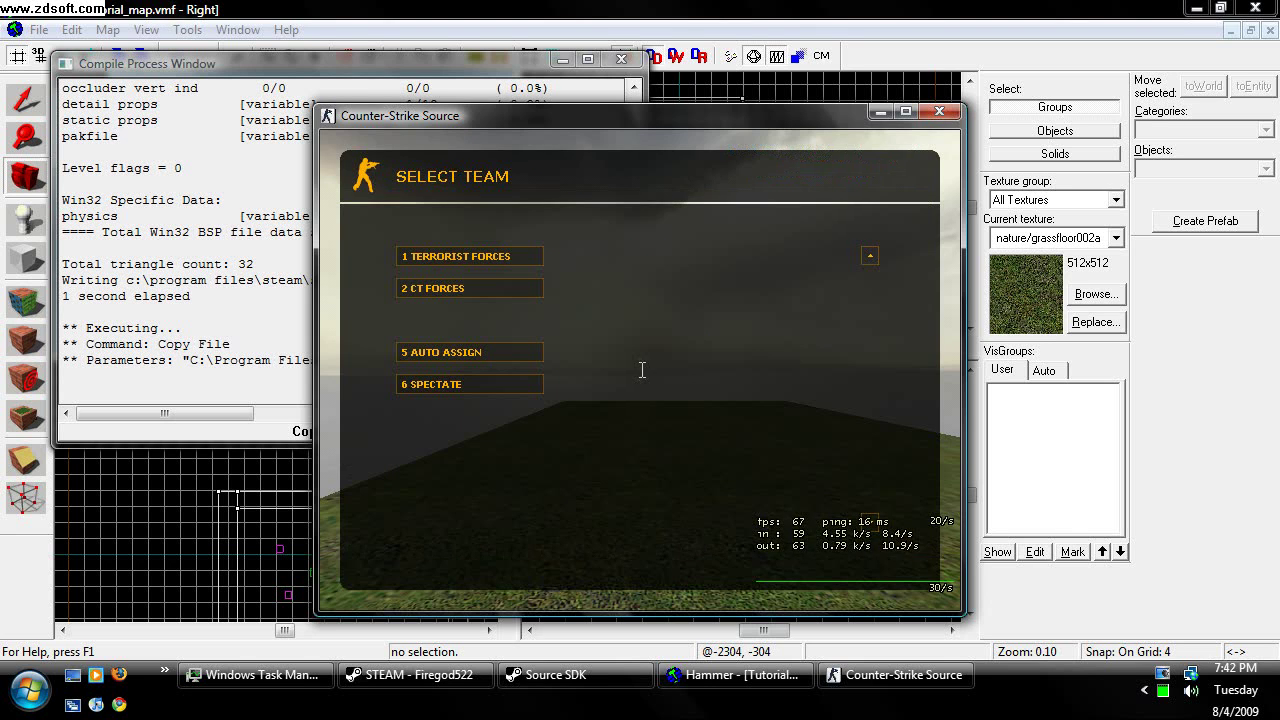
key(5)
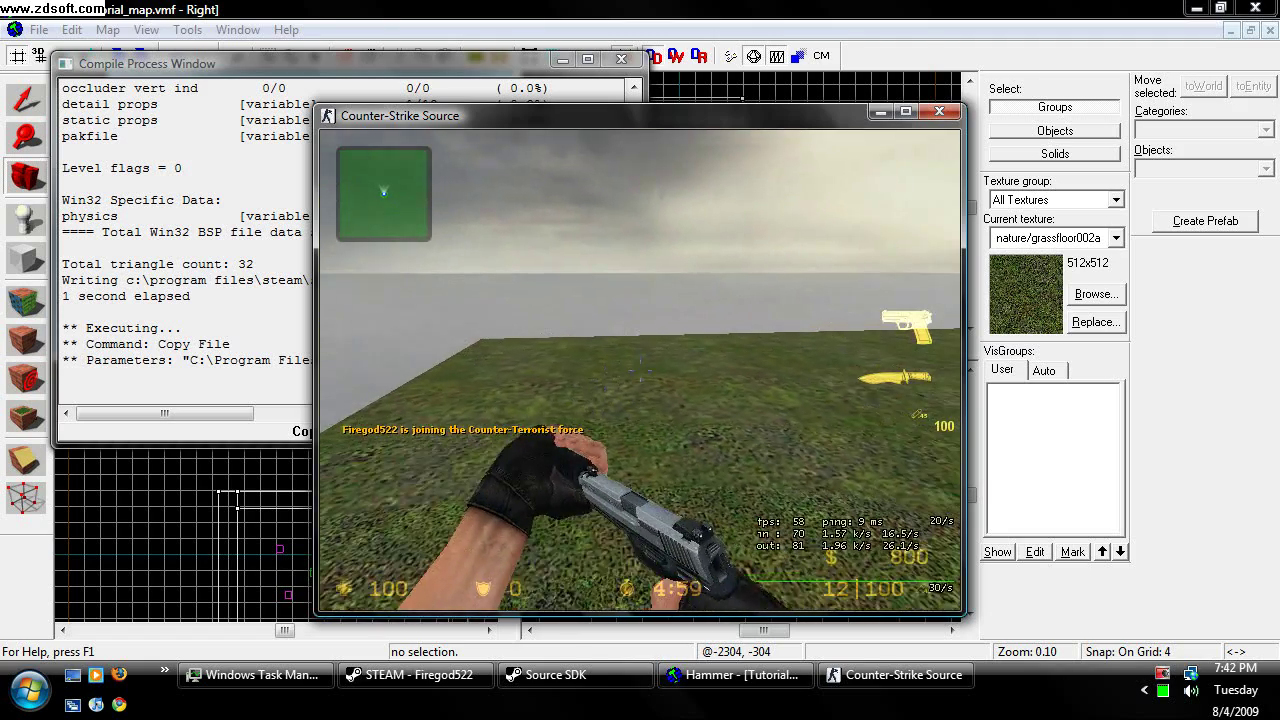
key(m)
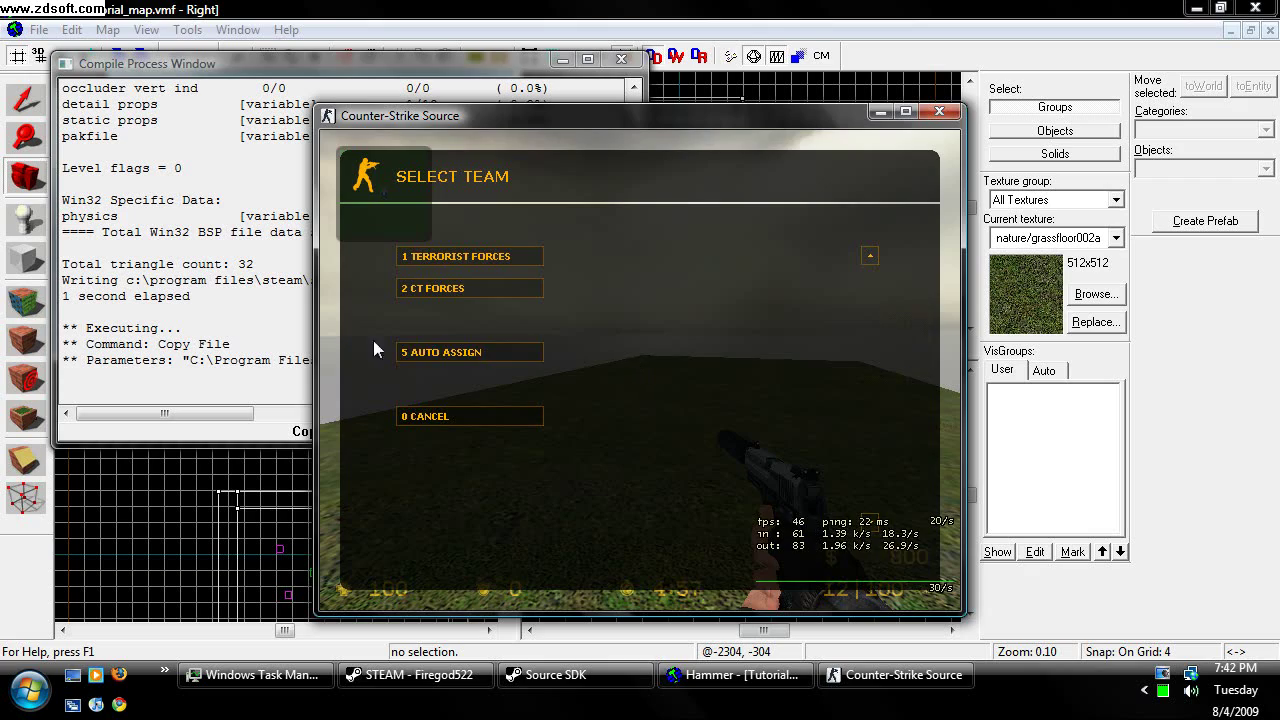
click(427, 265)
key(1)
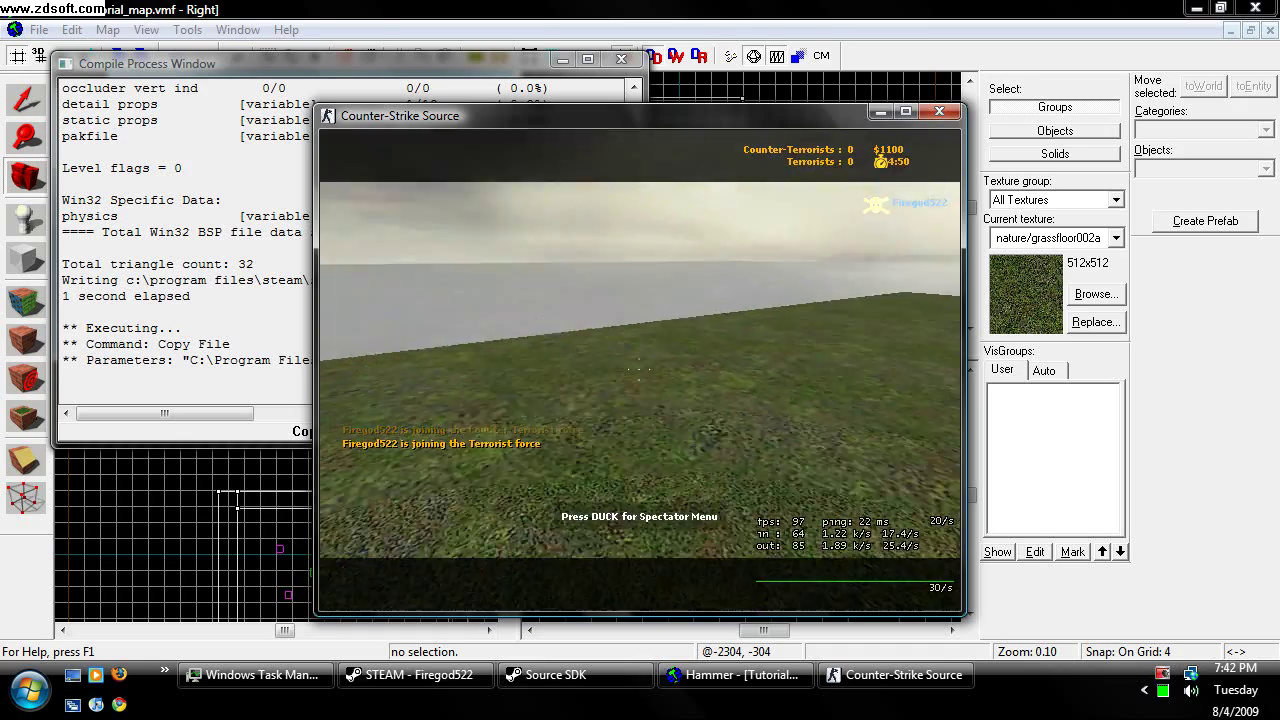
Step: Equip the knife and swing it while looking around the spawn area to inspect the skybox and grass floor
key(3)
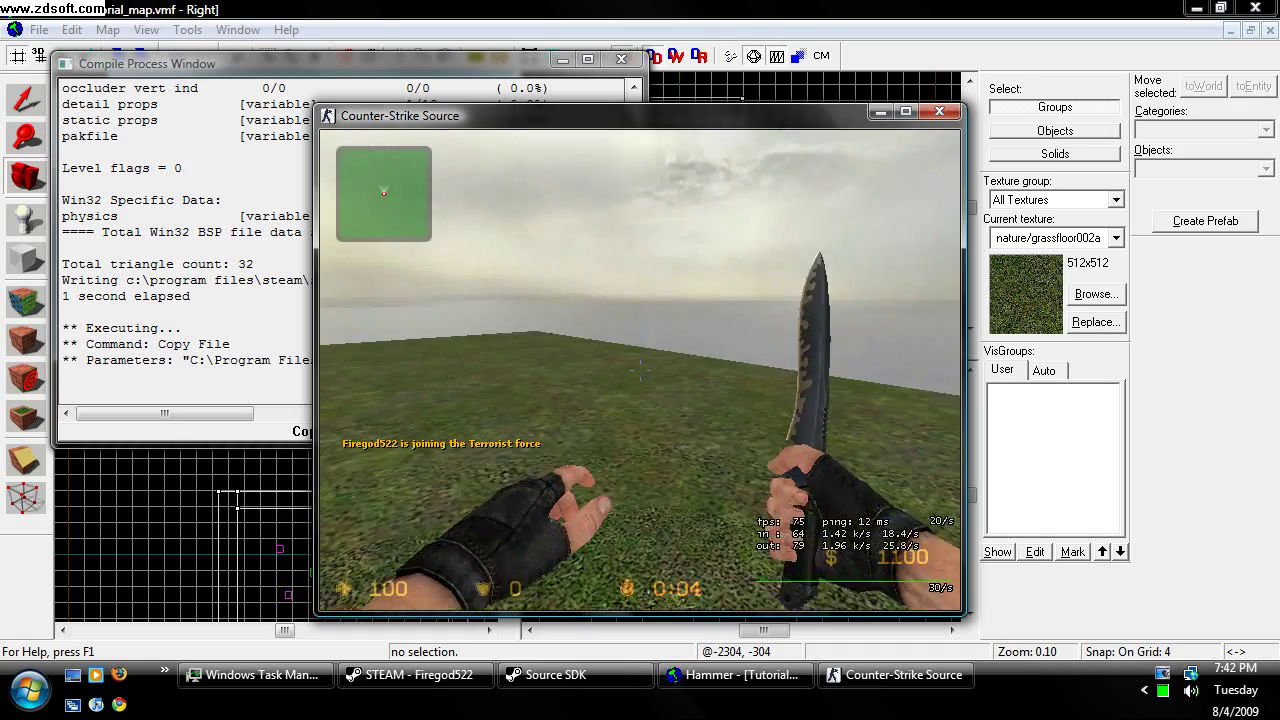
mouse_move(640, 370)
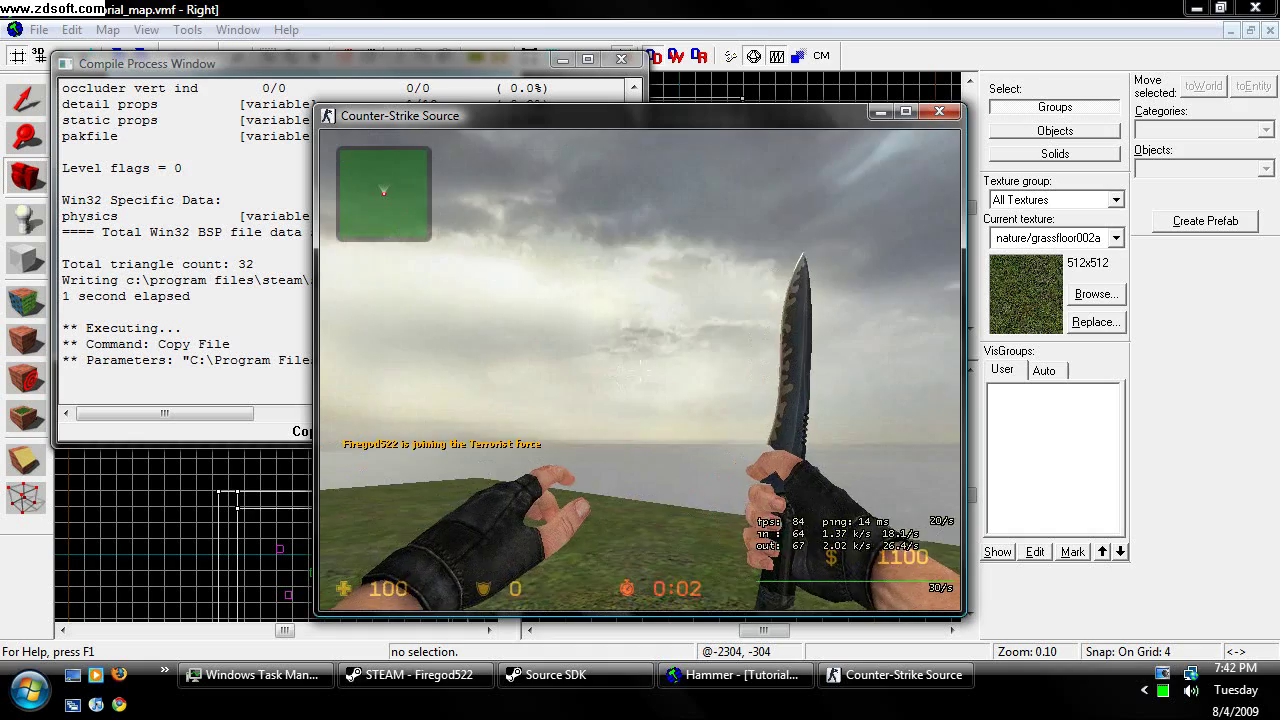
click(640, 370)
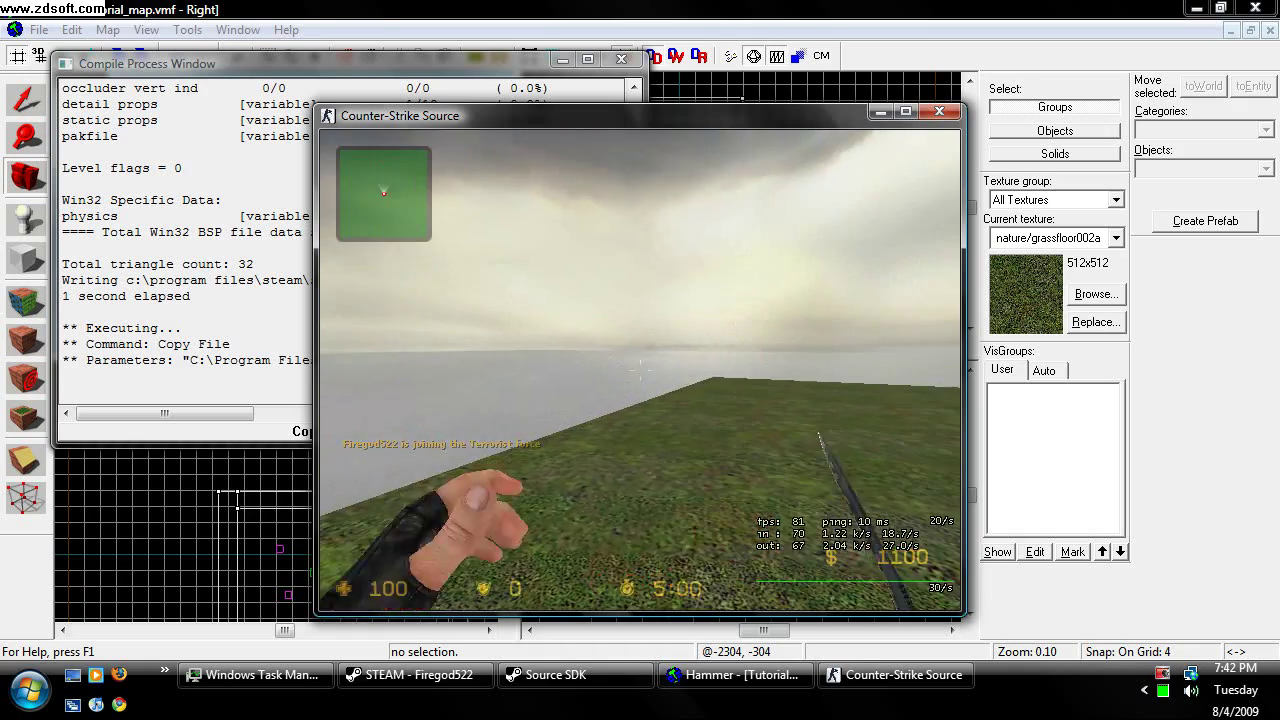
click(640, 370)
click(640, 370)
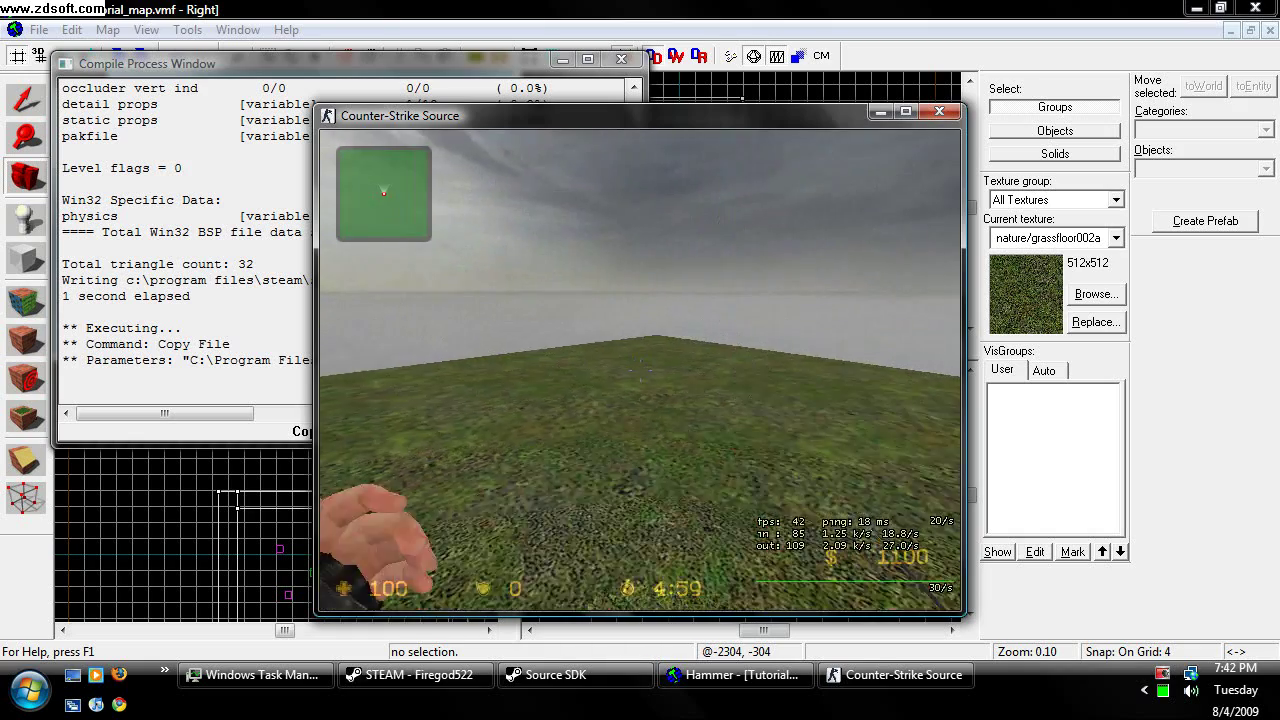
click(640, 370)
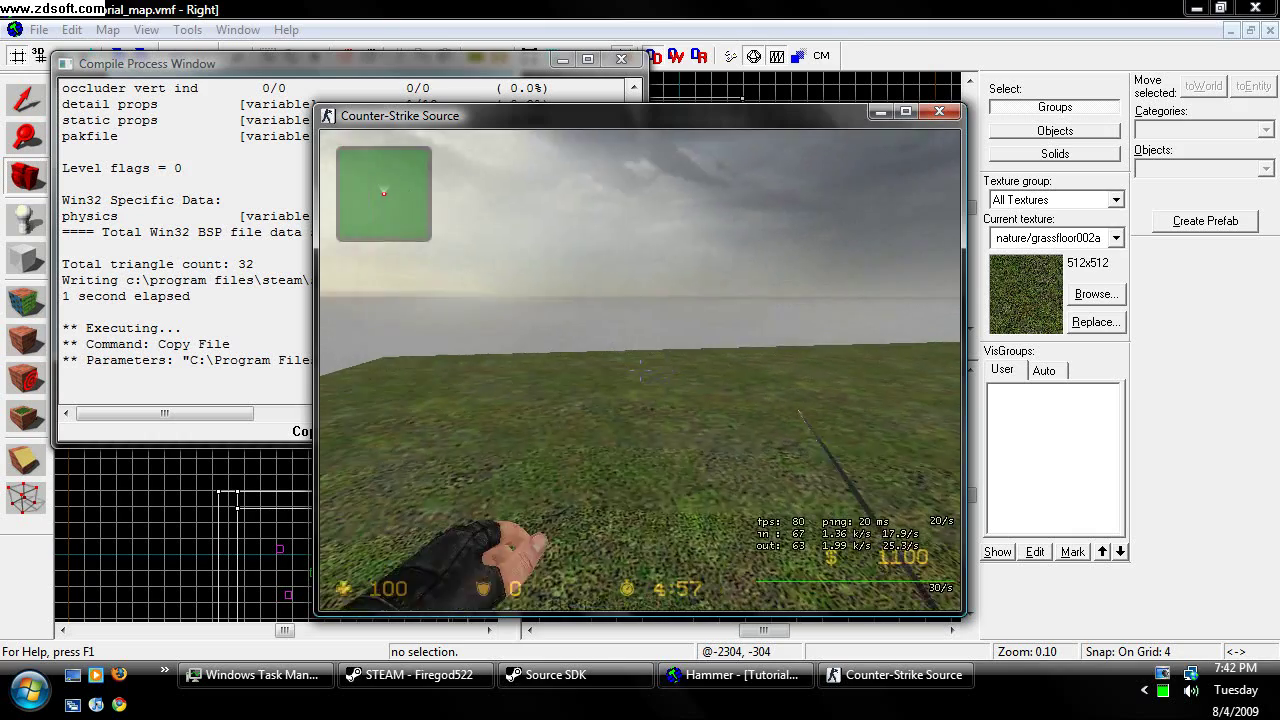
Step: Walk forward across the grass floor to test the map's playable area, and dismiss the disconnection message
key(w)
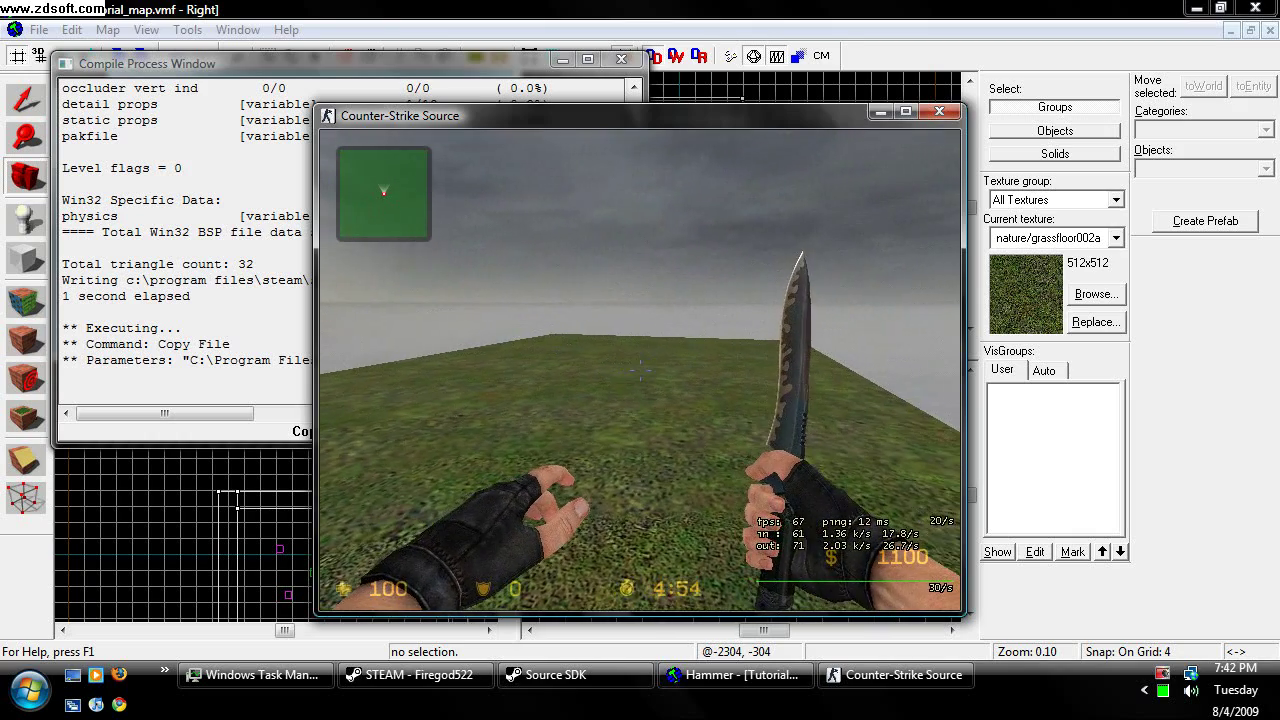
key(w)
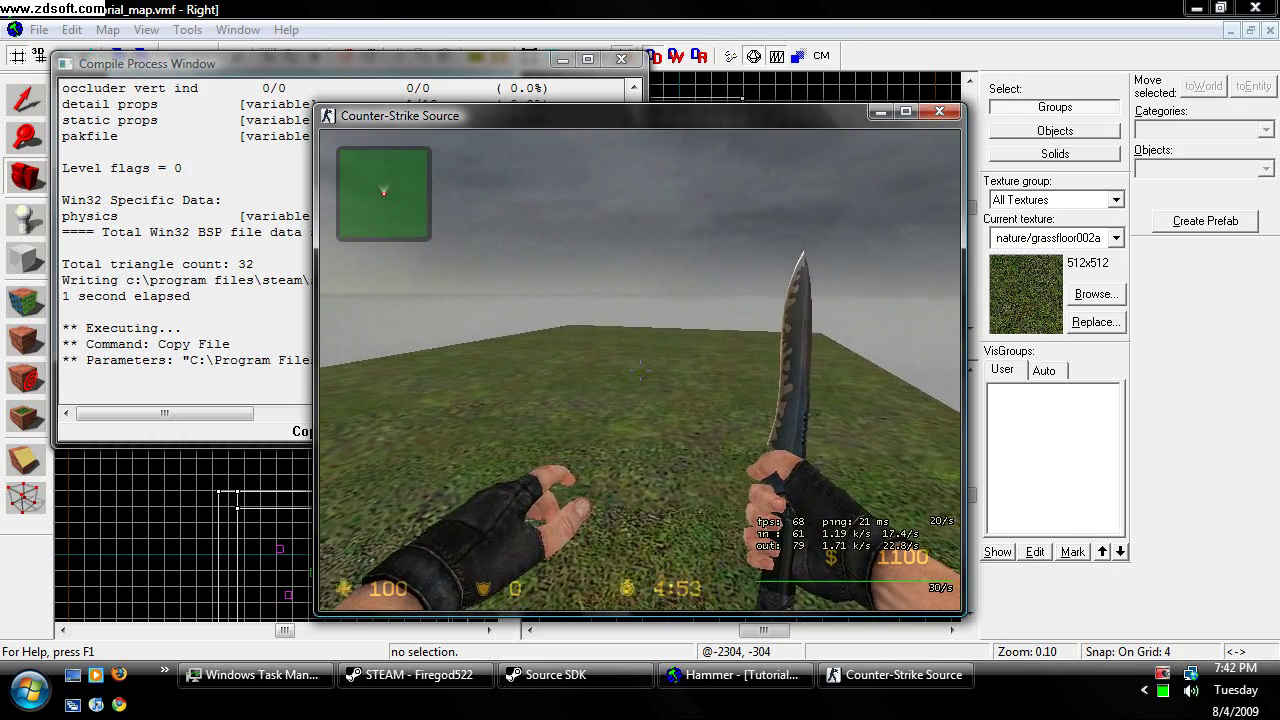
click(640, 370)
key(w)
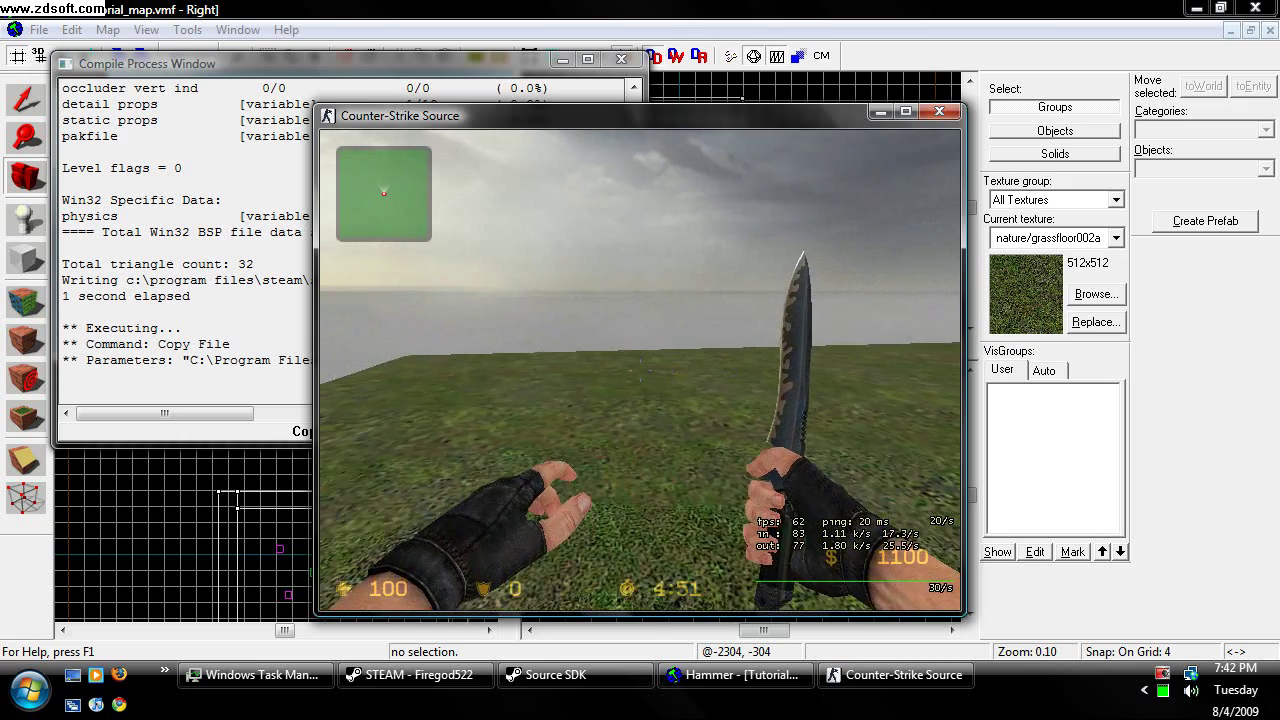
click(640, 370)
key(w)
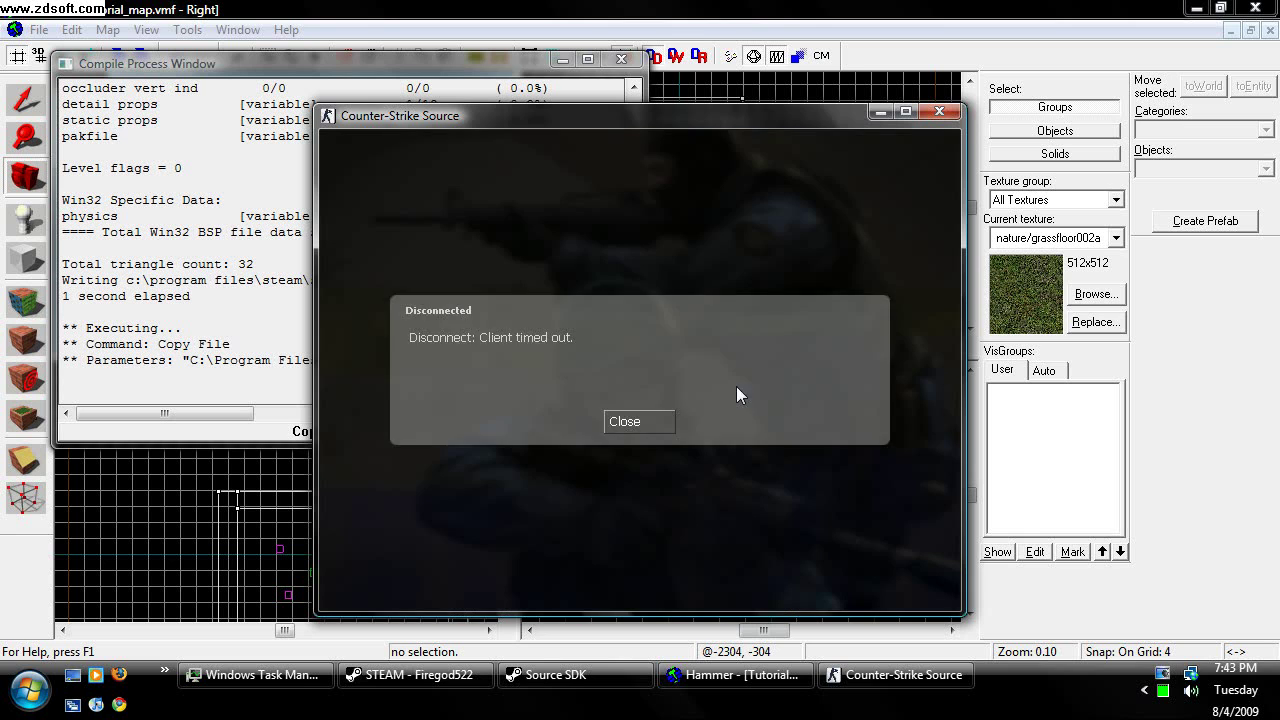
click(620, 421)
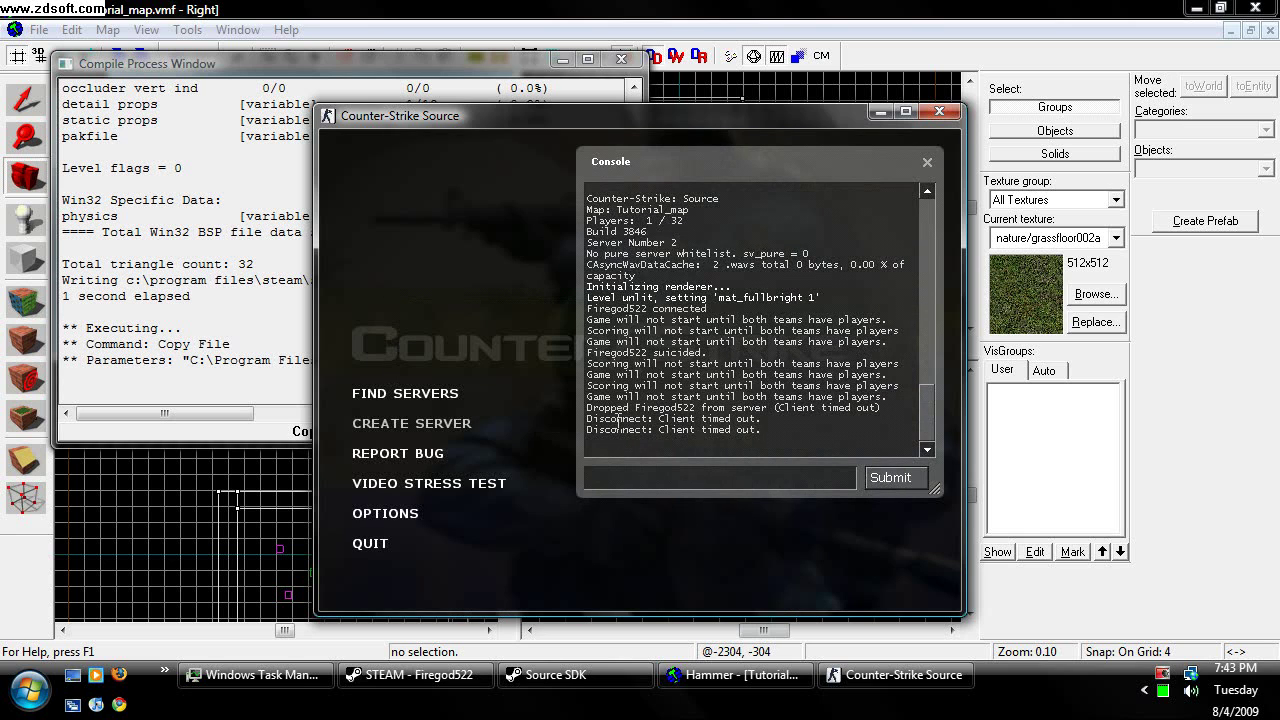